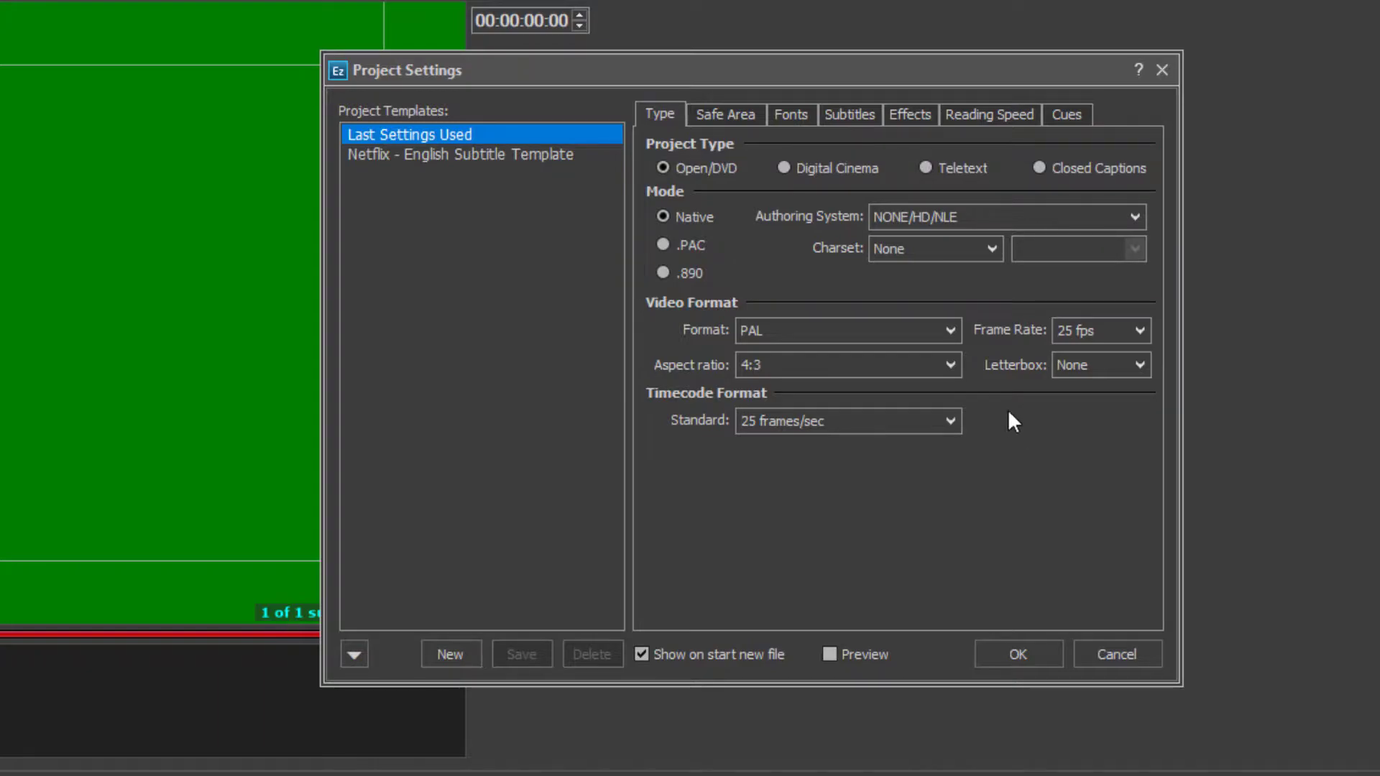
# Choose the Netflix charset, HD 1920x1080 video format and a 23.976 fps frame rate.
pyautogui.click(995, 244)
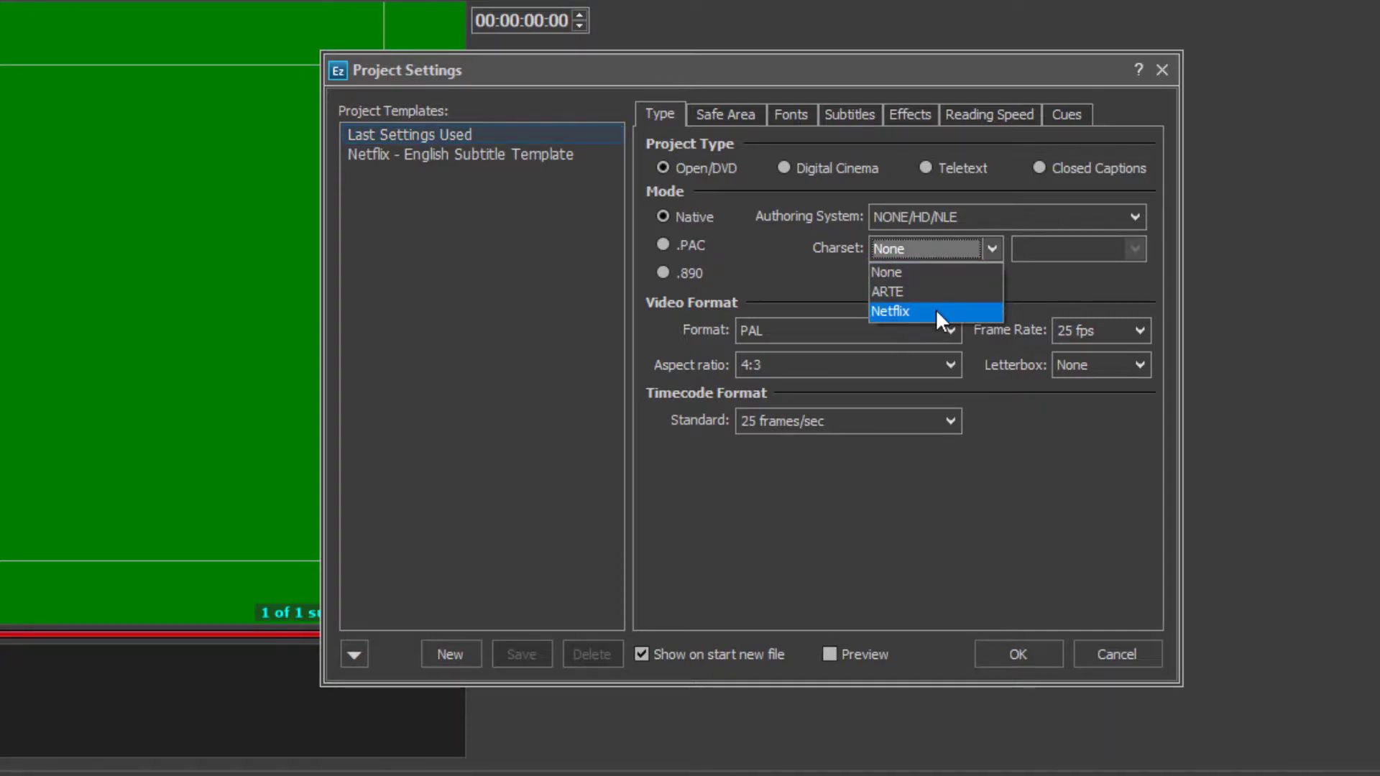
pyautogui.click(935, 309)
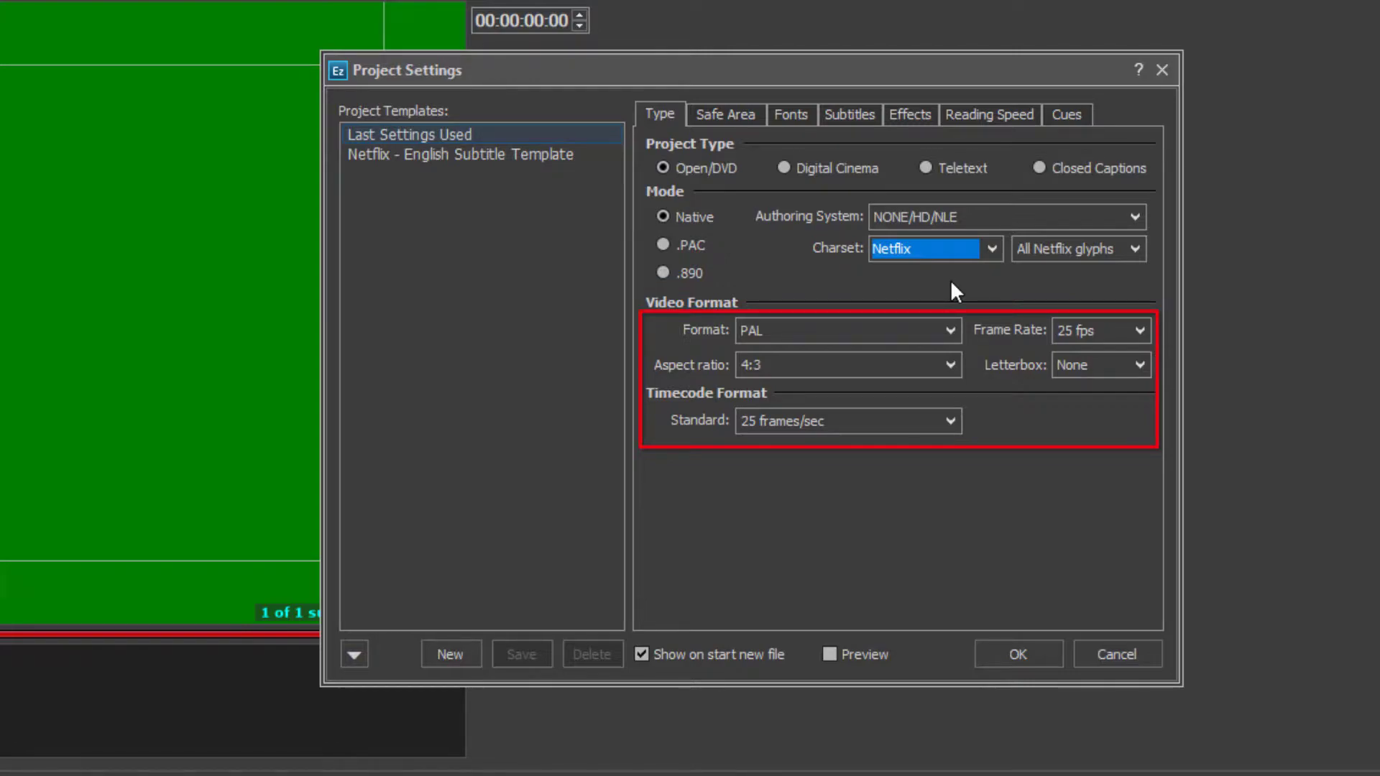
pyautogui.click(951, 330)
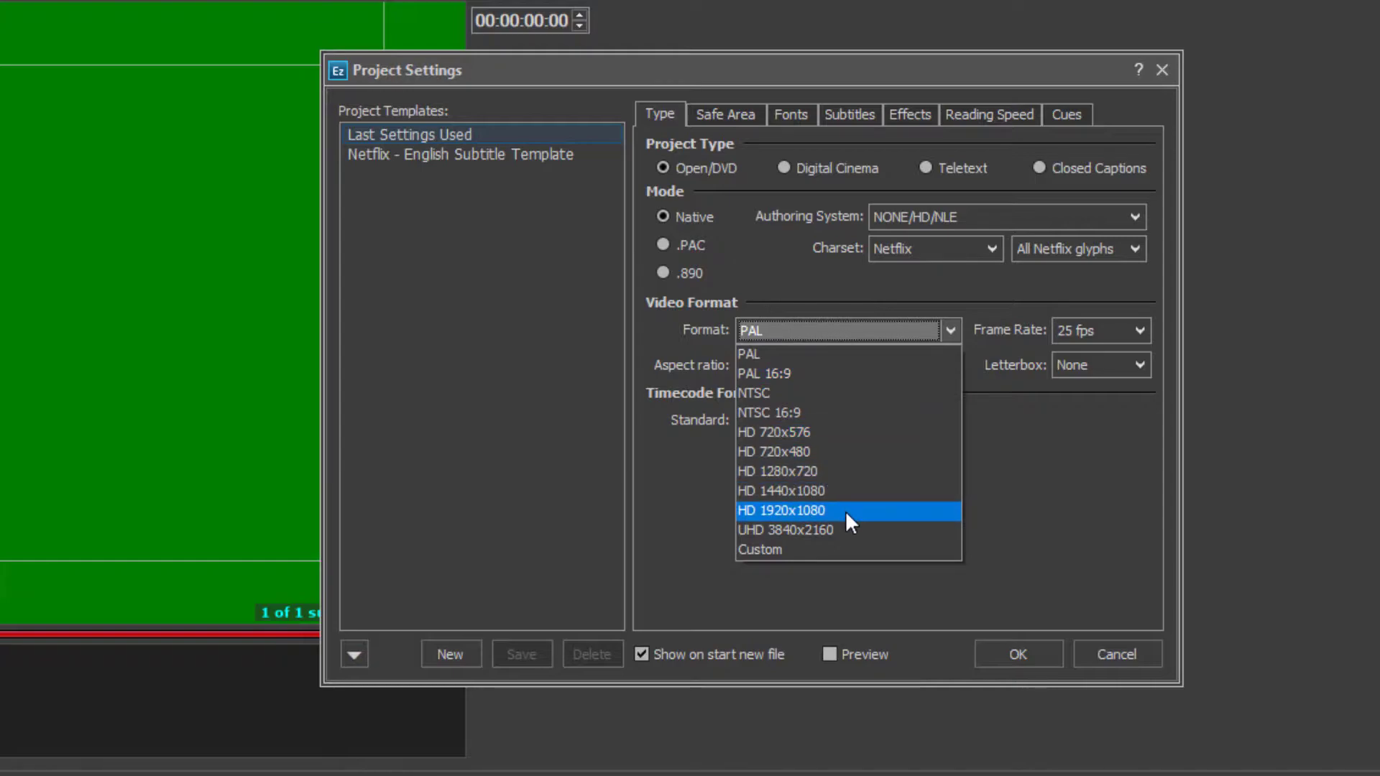
pyautogui.click(847, 512)
pyautogui.click(1094, 331)
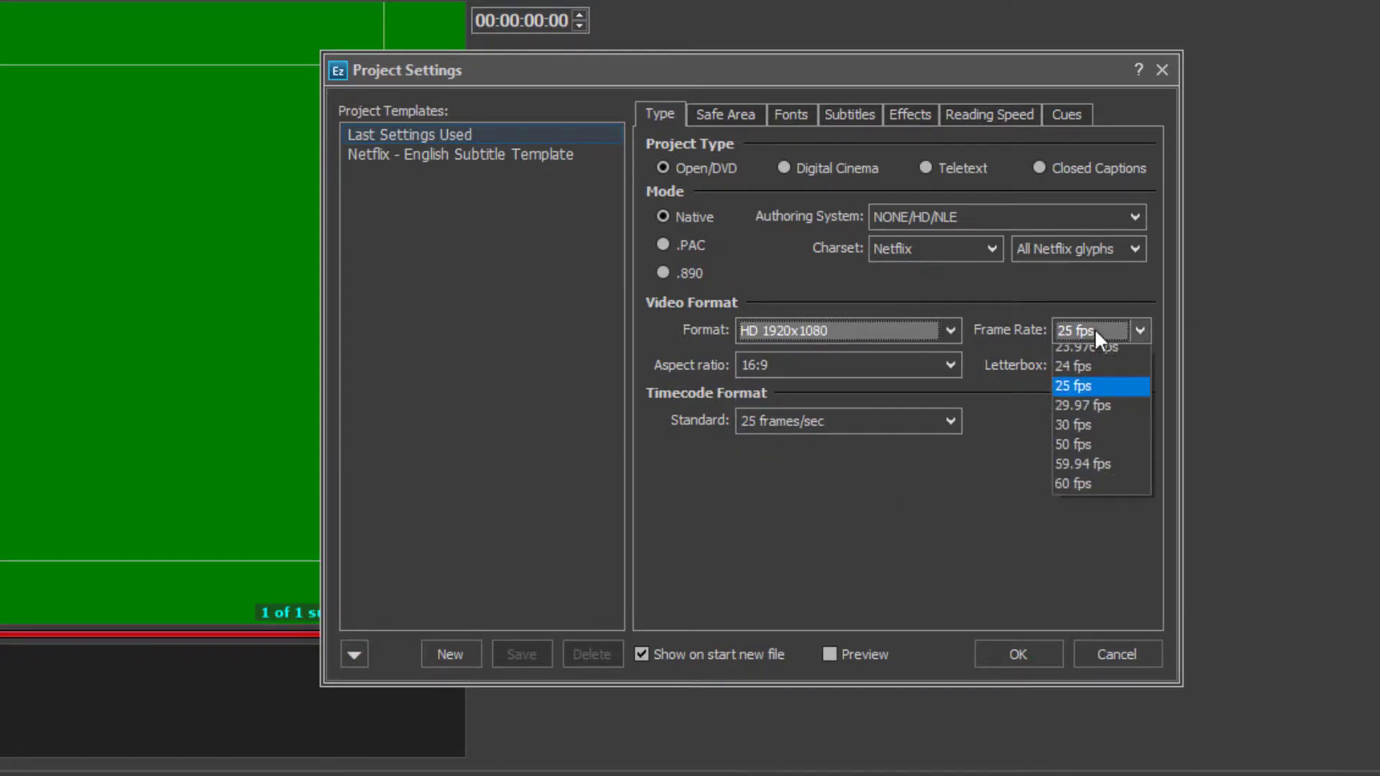
pyautogui.click(1094, 354)
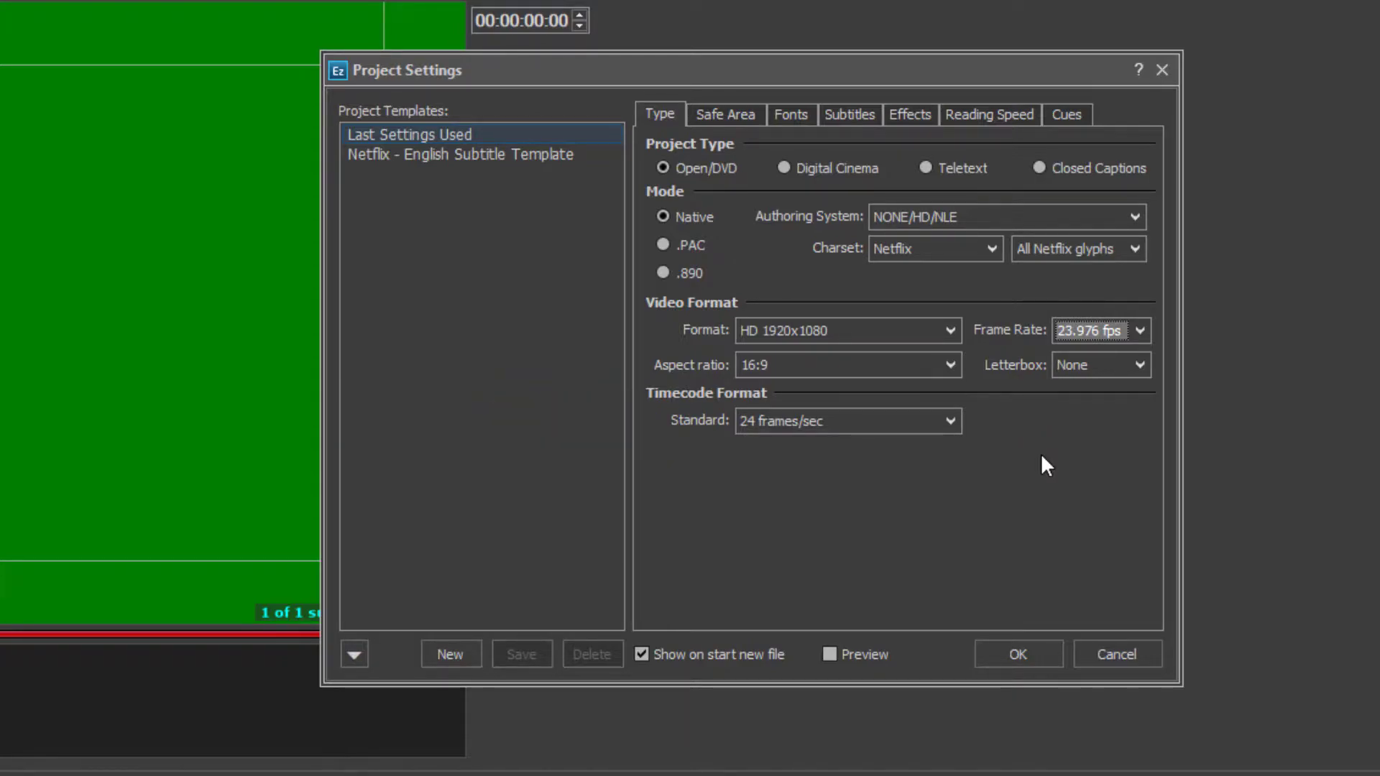
# Set Safe Area to 42 characters per line, and make Font 1 Arial at 52 pixels high.
pyautogui.click(740, 118)
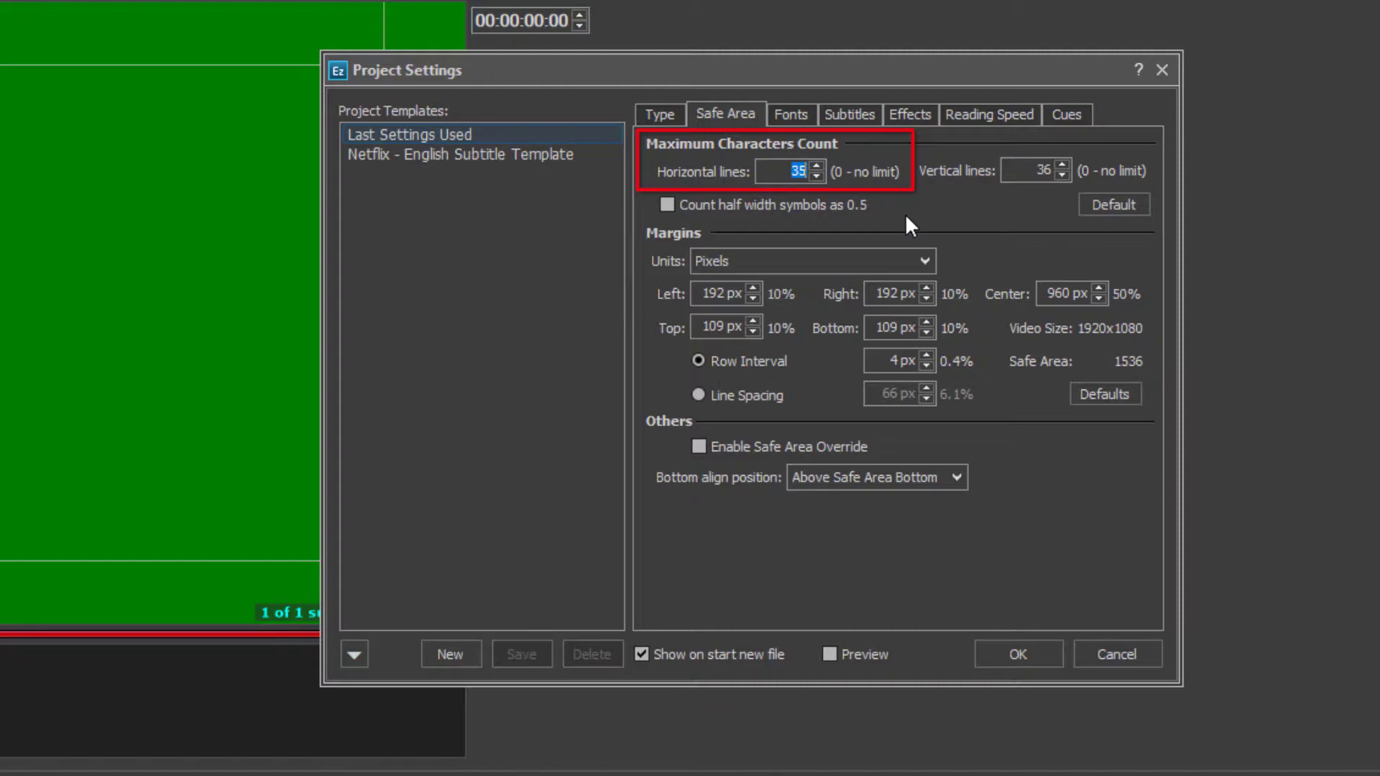
pyautogui.write('42')
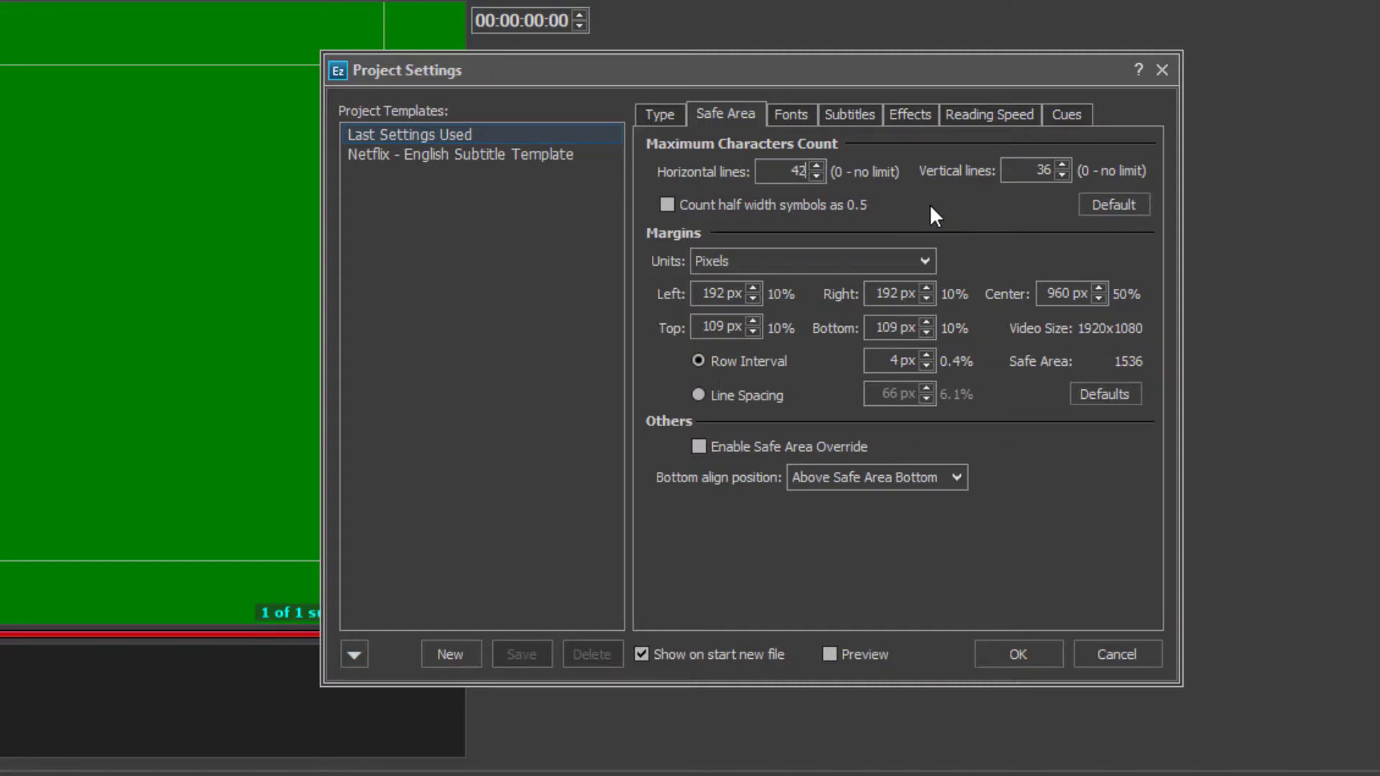
pyautogui.click(810, 119)
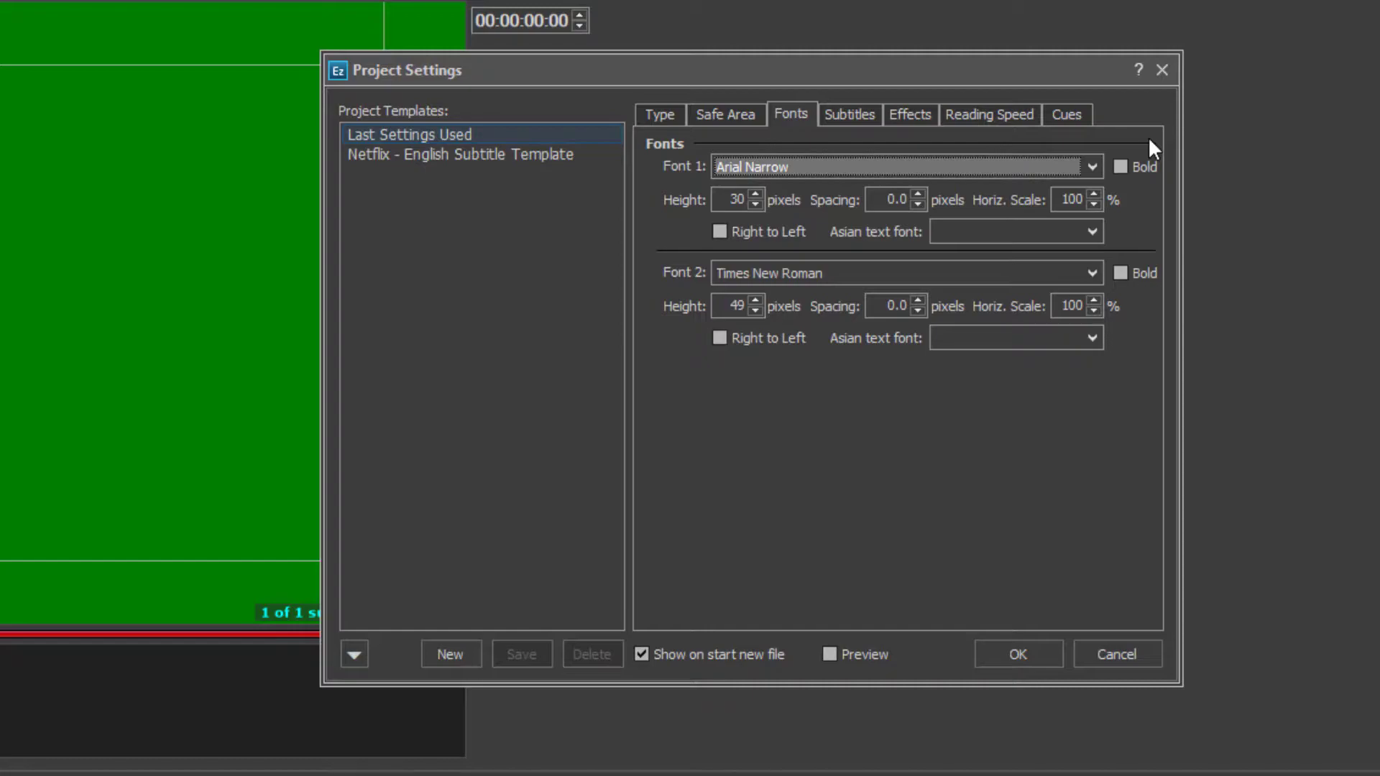
pyautogui.click(1091, 167)
pyautogui.click(1090, 192)
pyautogui.click(1091, 191)
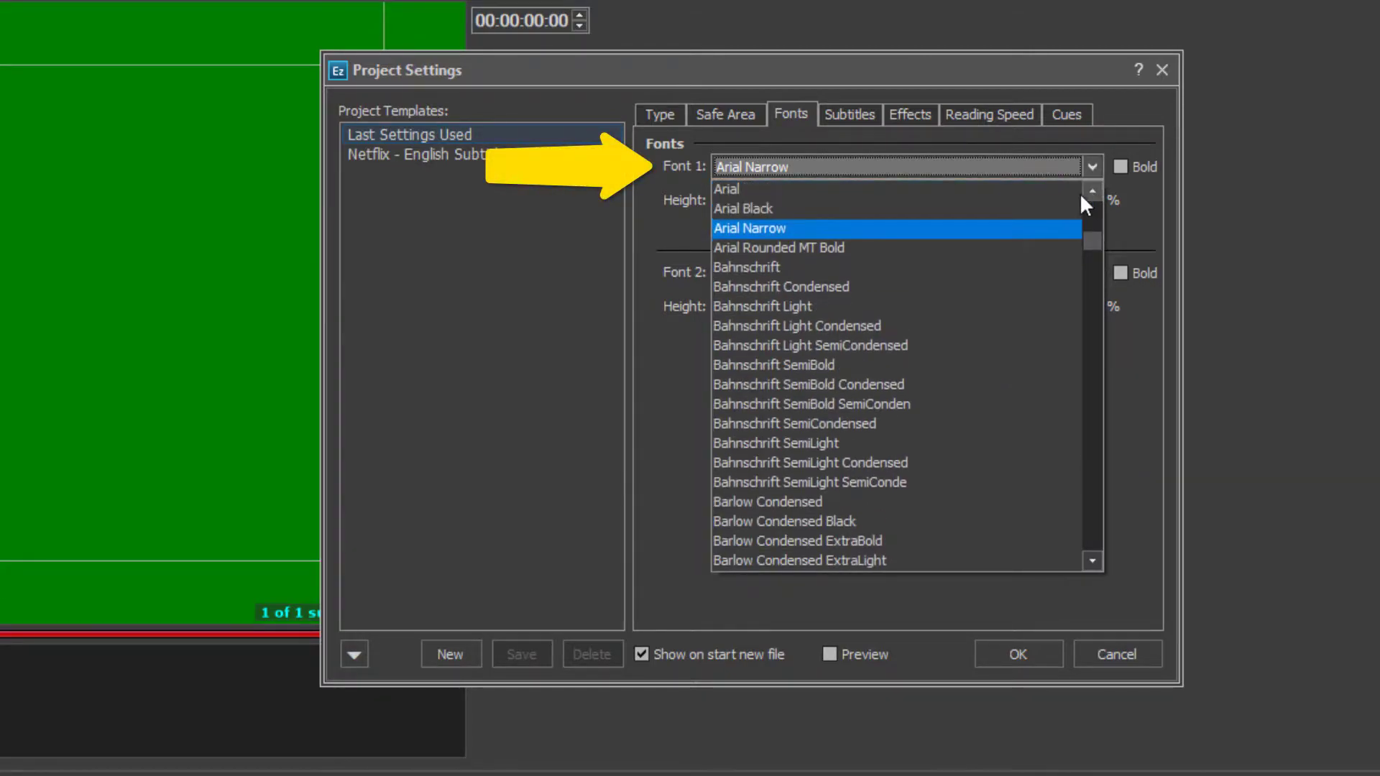
pyautogui.click(1069, 192)
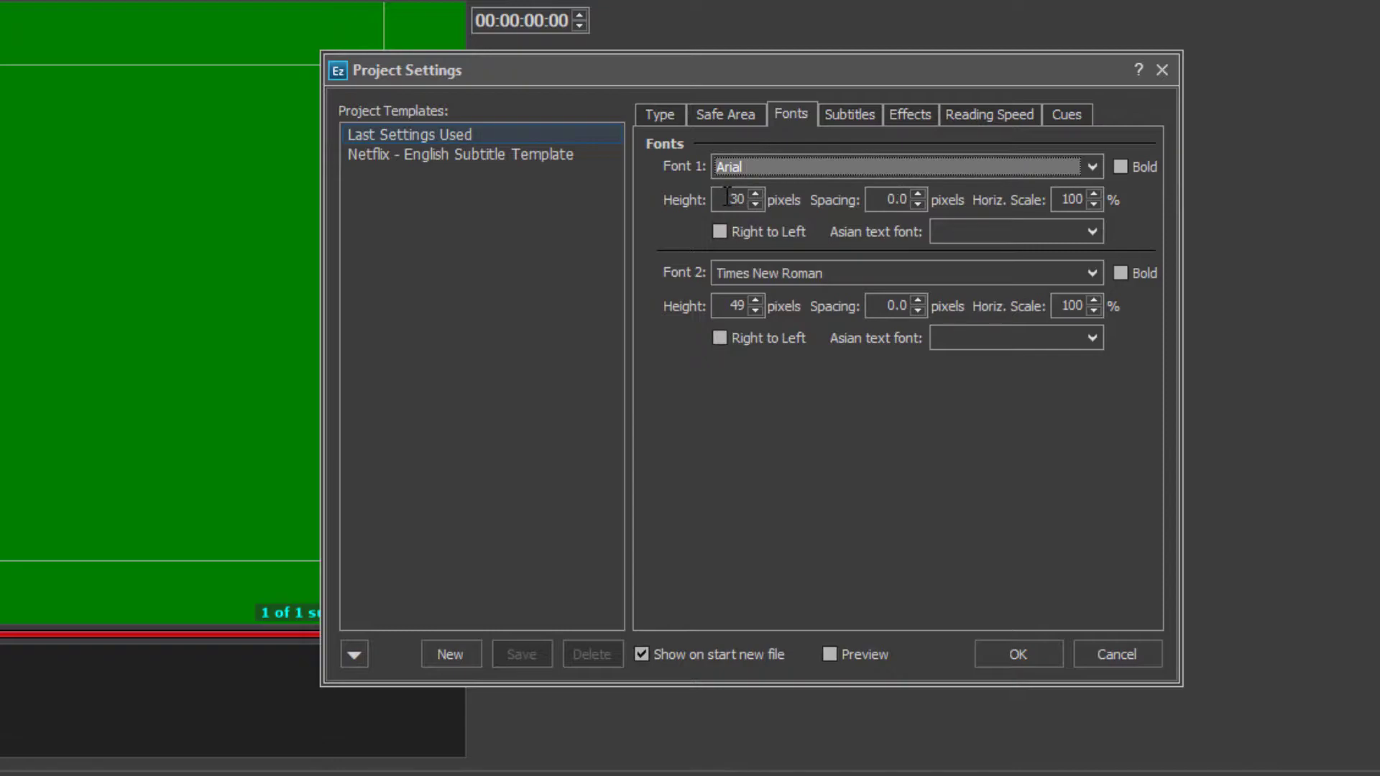
pyautogui.moveTo(729, 200); pyautogui.dragTo(750, 200)
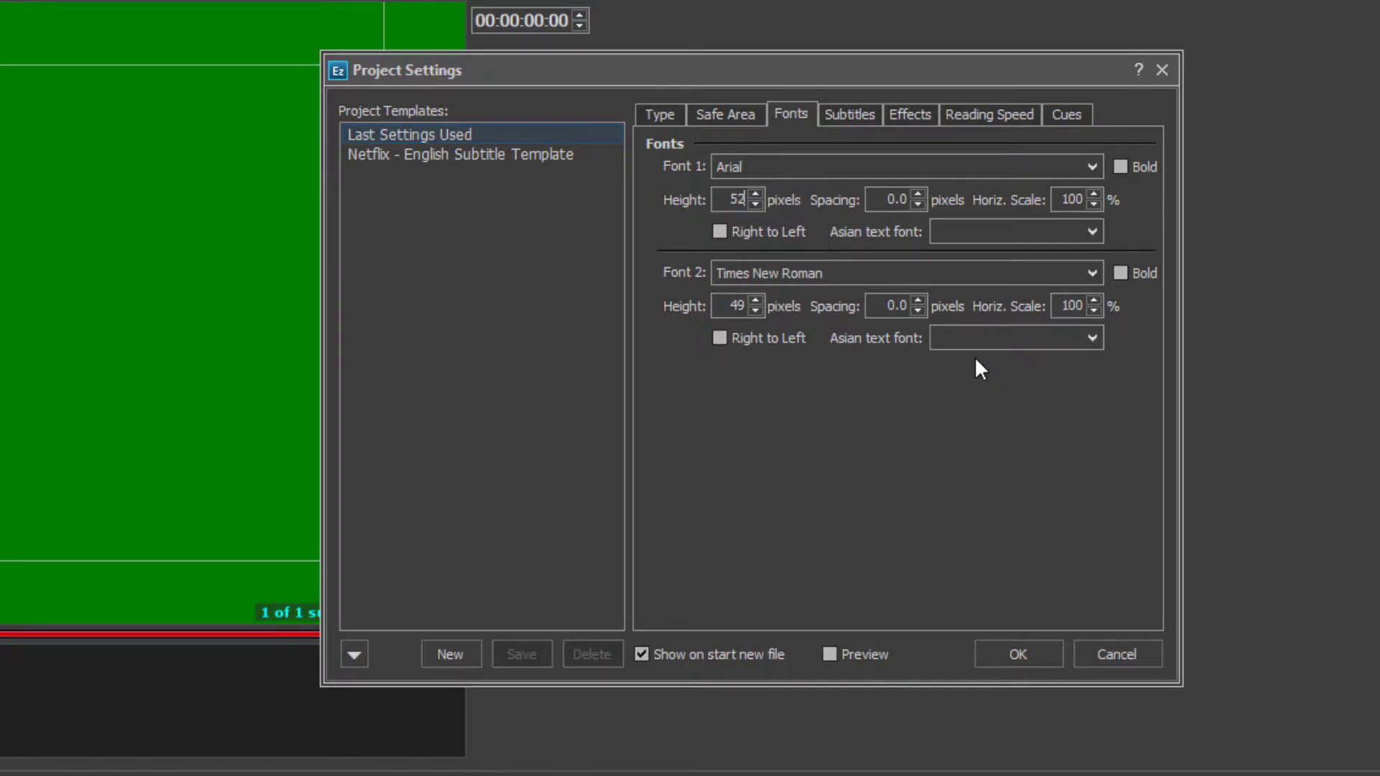
# Set default subtitle alignment to Center and uncheck Use zero subtitle.
pyautogui.click(860, 124)
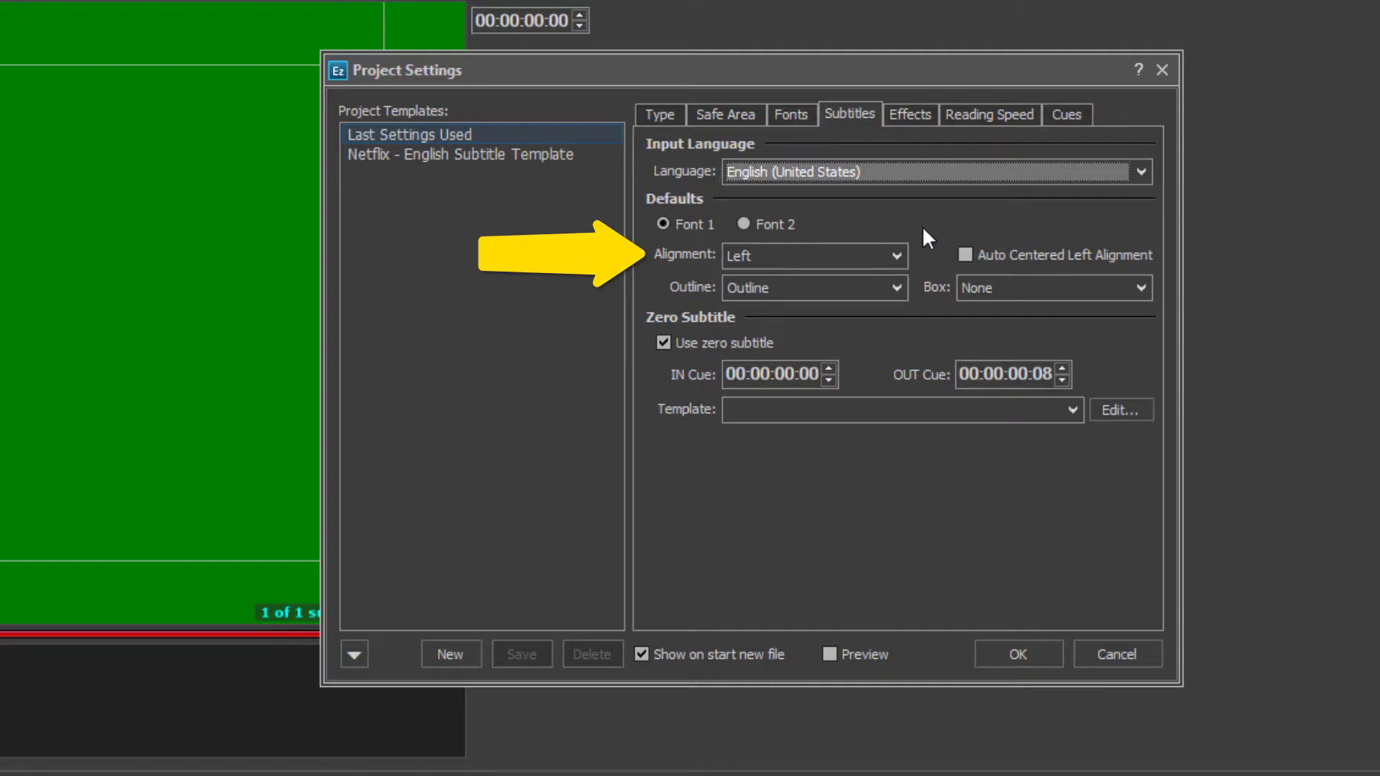
pyautogui.click(882, 256)
pyautogui.click(865, 298)
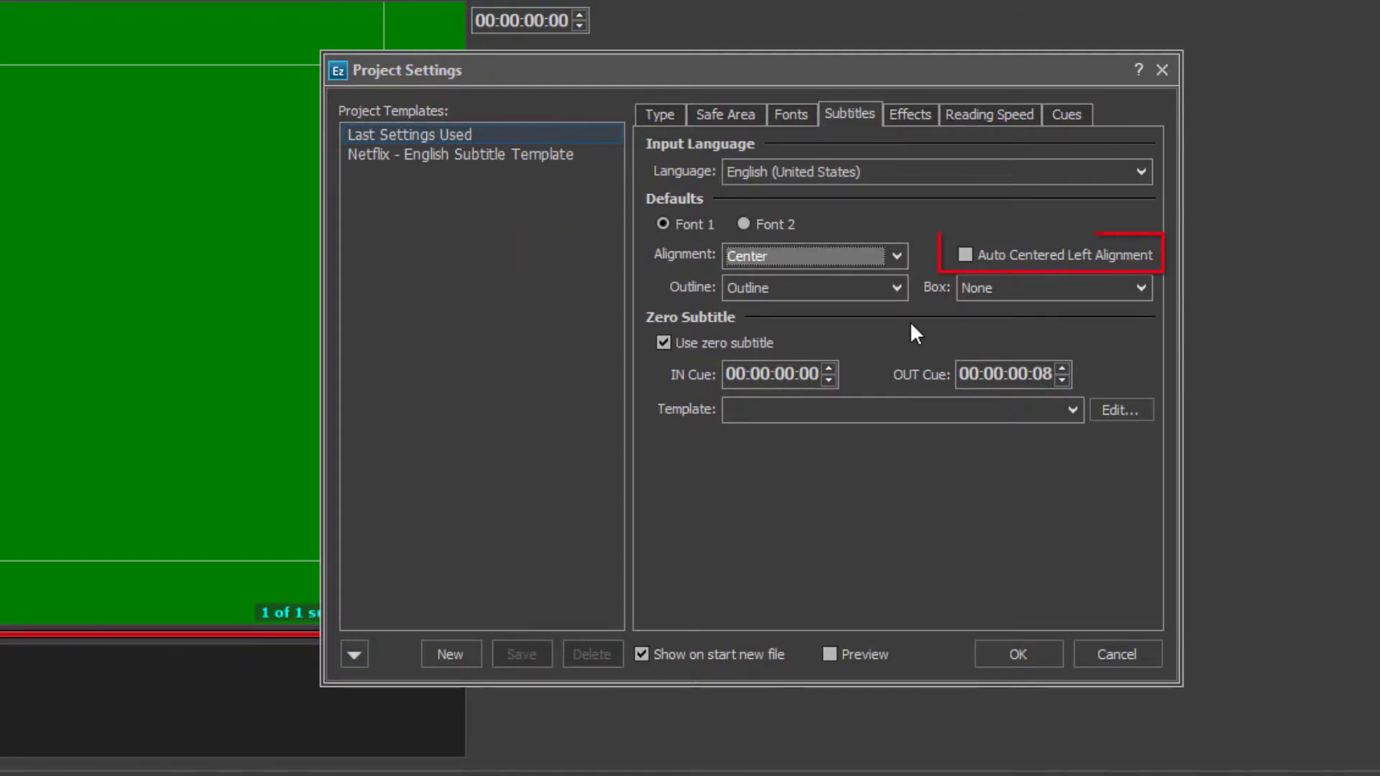
pyautogui.click(664, 344)
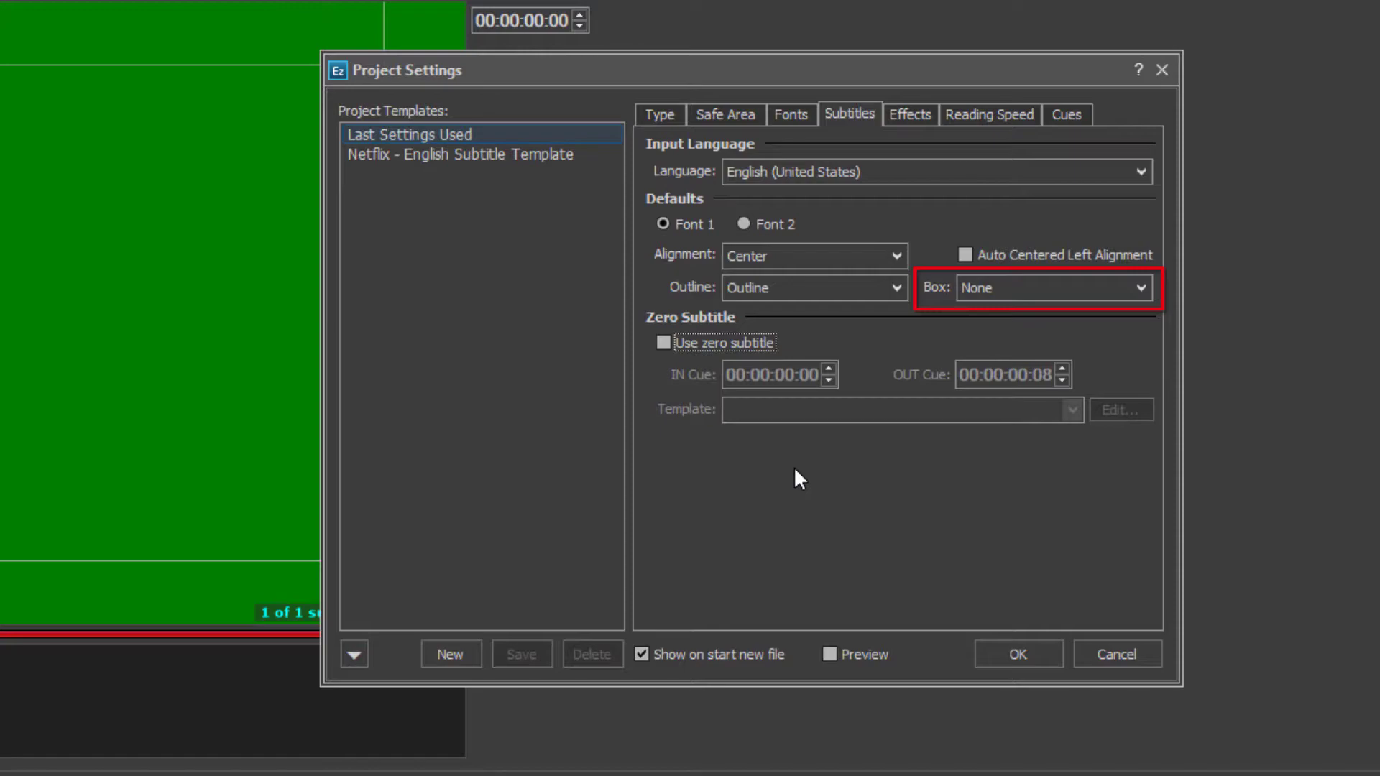
# Set the Effects text colour to white (255, 255, 255).
pyautogui.click(930, 113)
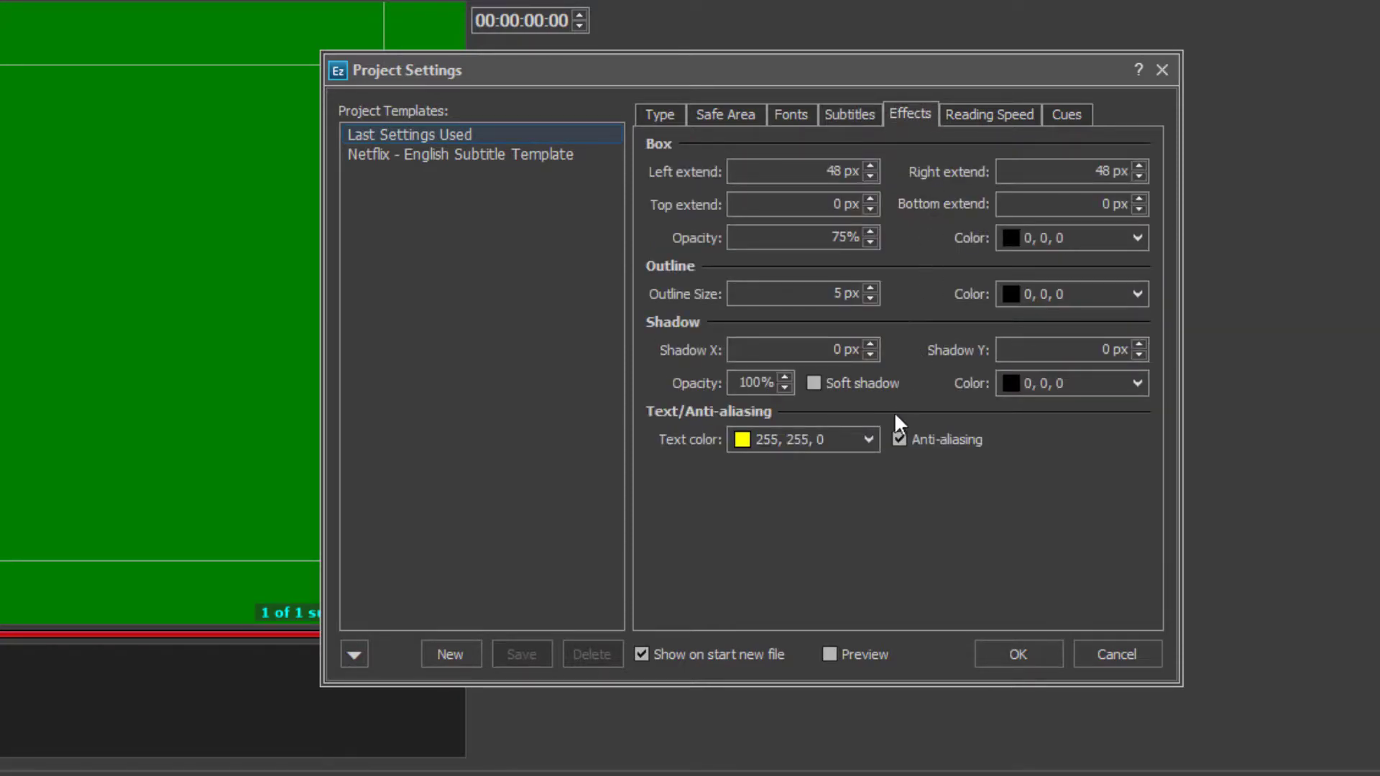
pyautogui.click(869, 439)
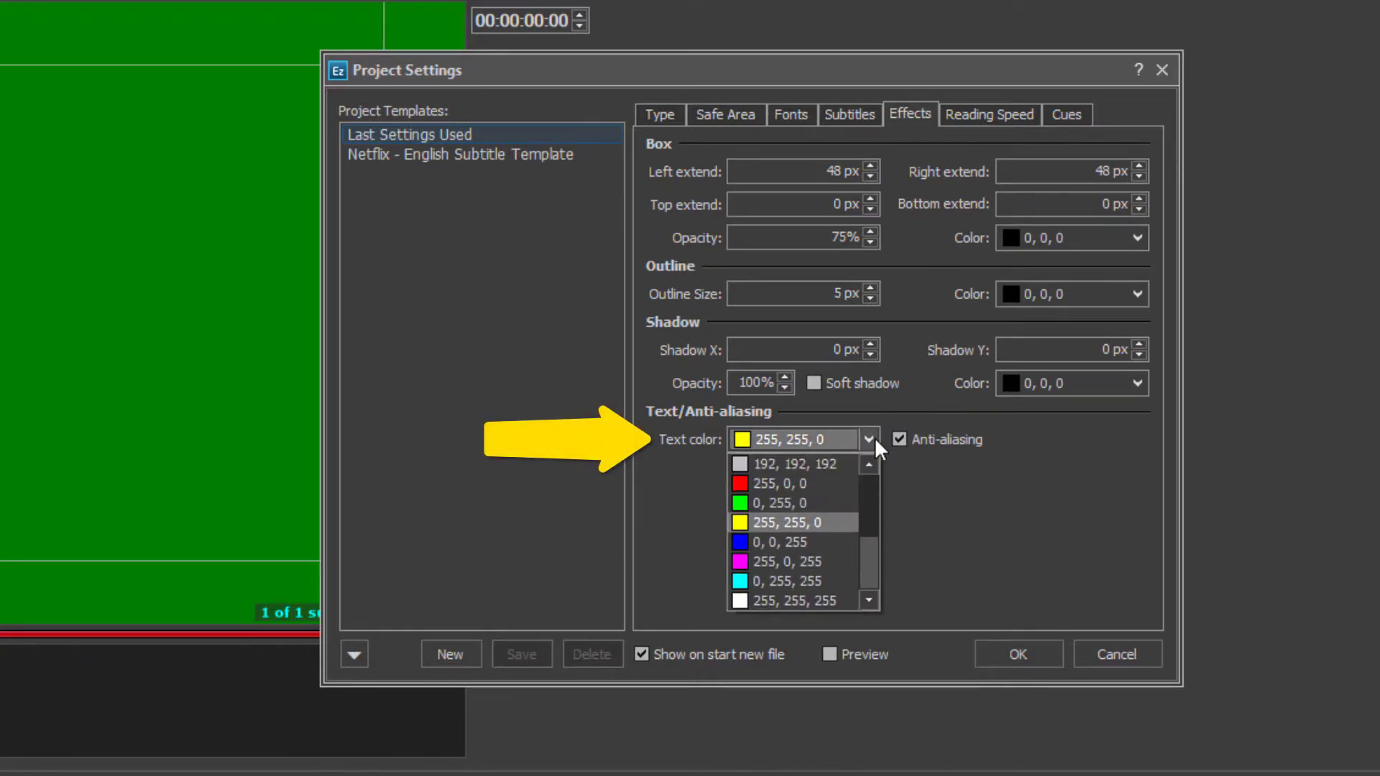
pyautogui.click(795, 596)
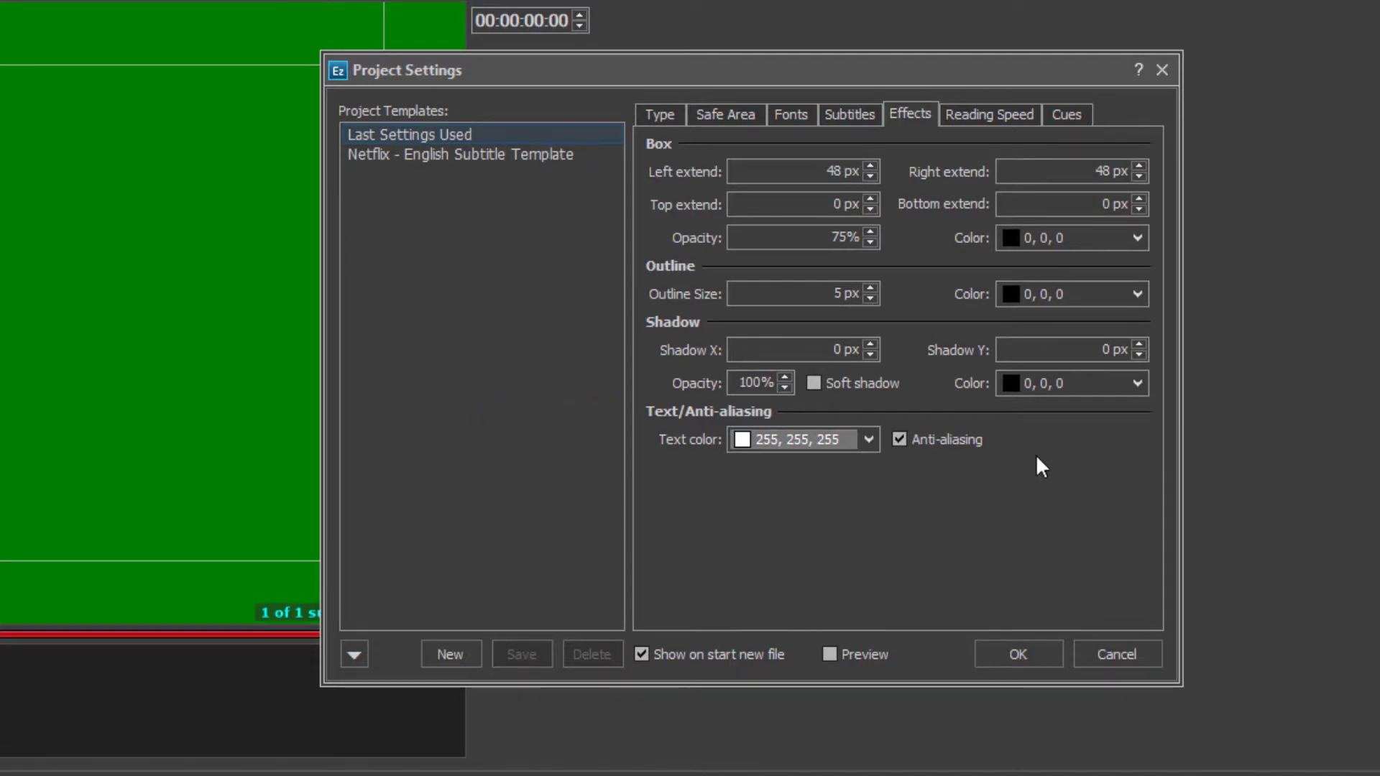
# Set reading speed to 20 characters per second, counting spaces and punctuation.
pyautogui.click(1039, 113)
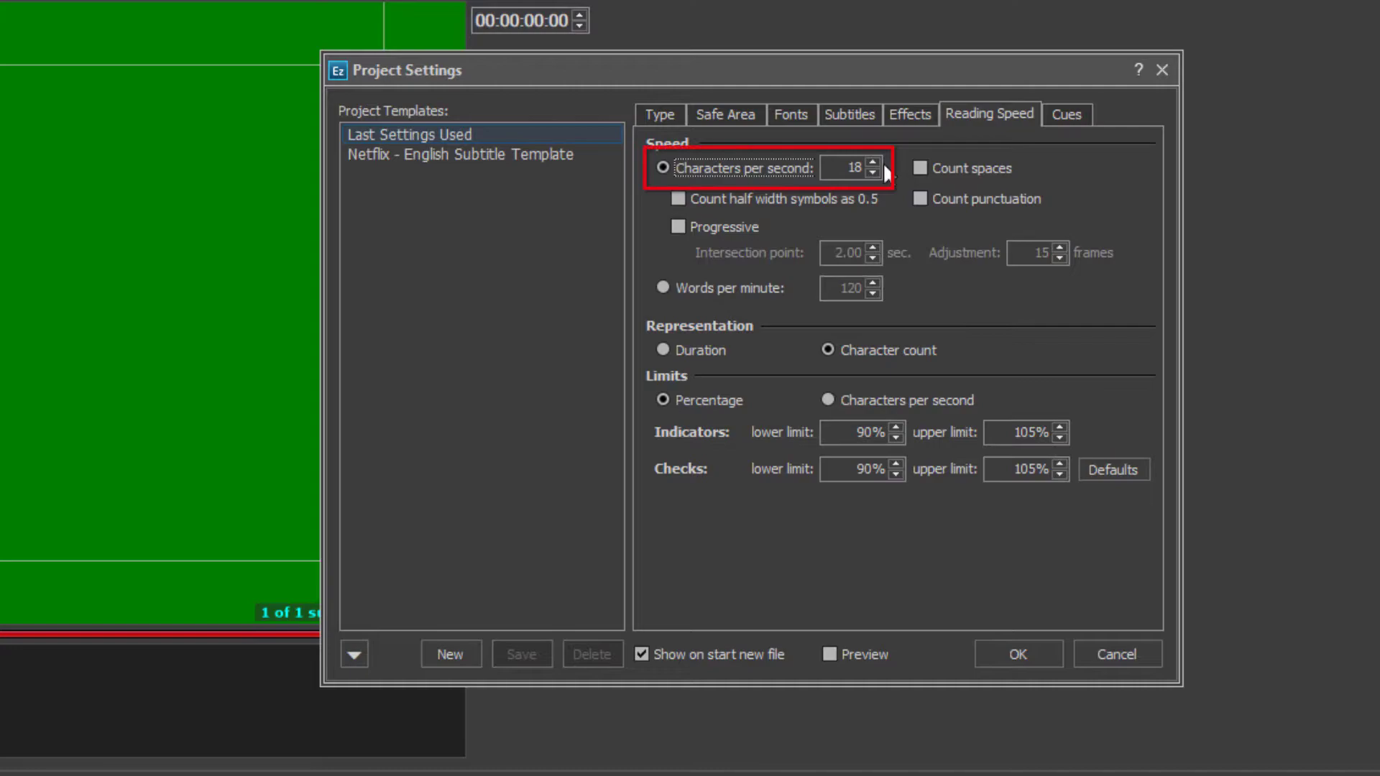
pyautogui.click(872, 162)
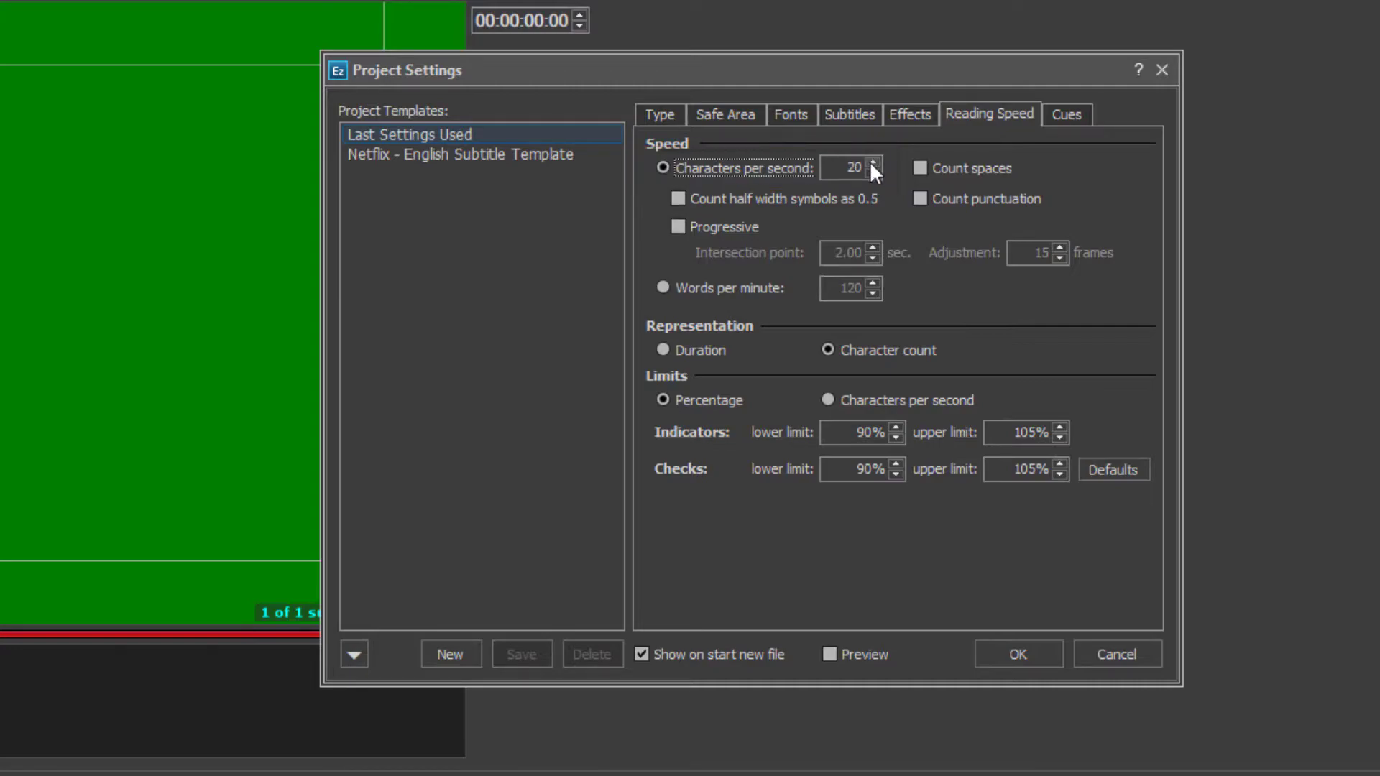
pyautogui.click(919, 170)
pyautogui.click(921, 199)
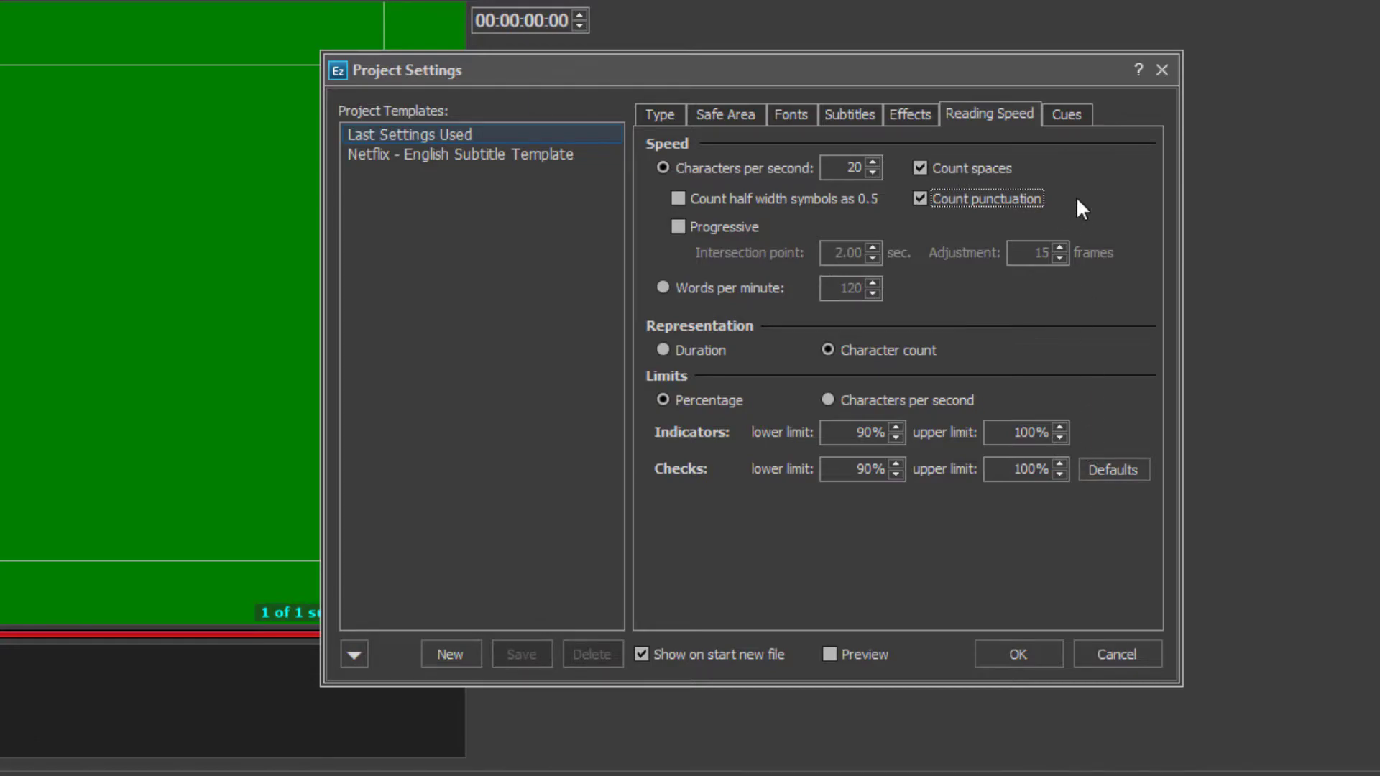
# Replace the maximum cue duration with 168 frames in the Cues settings.
pyautogui.click(1078, 115)
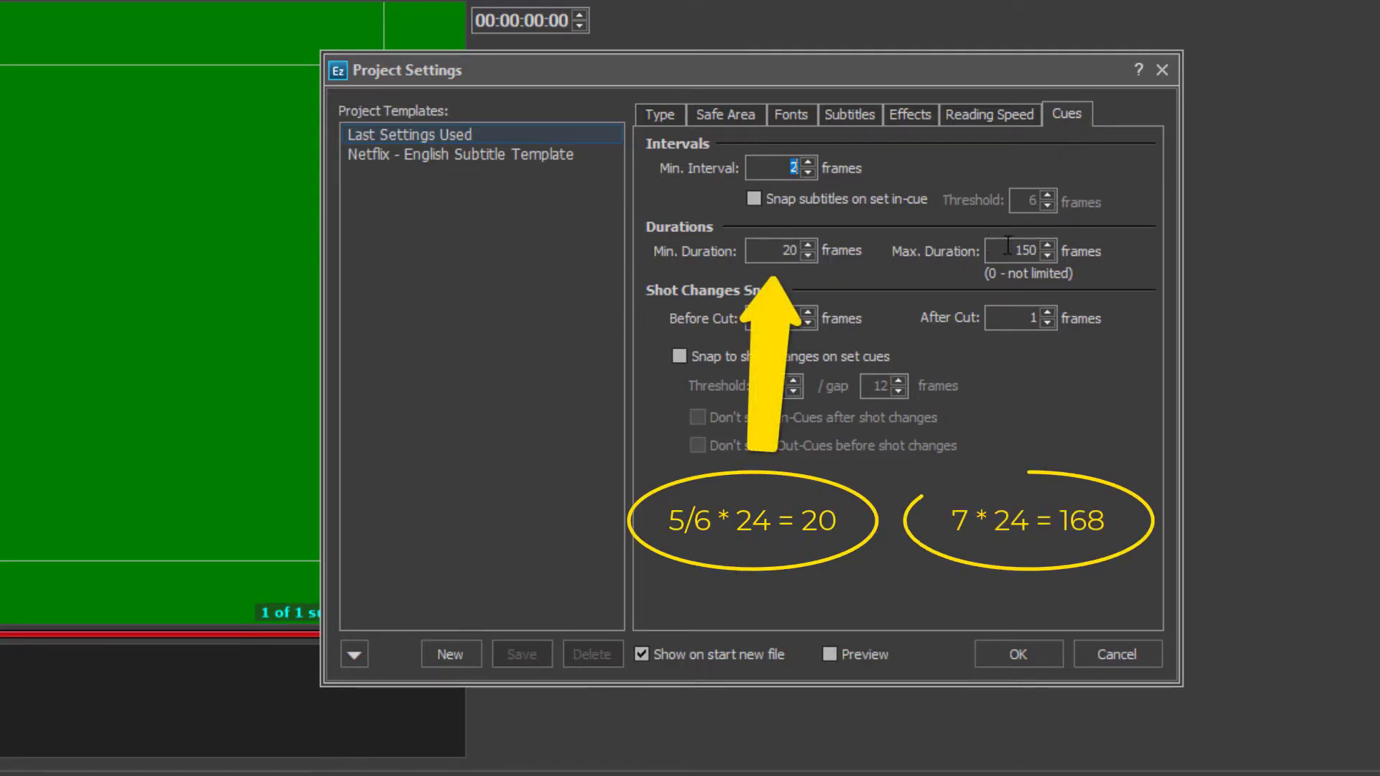
pyautogui.moveTo(1015, 250); pyautogui.dragTo(1060, 252)
pyautogui.press('BackSpace')
pyautogui.write('168')
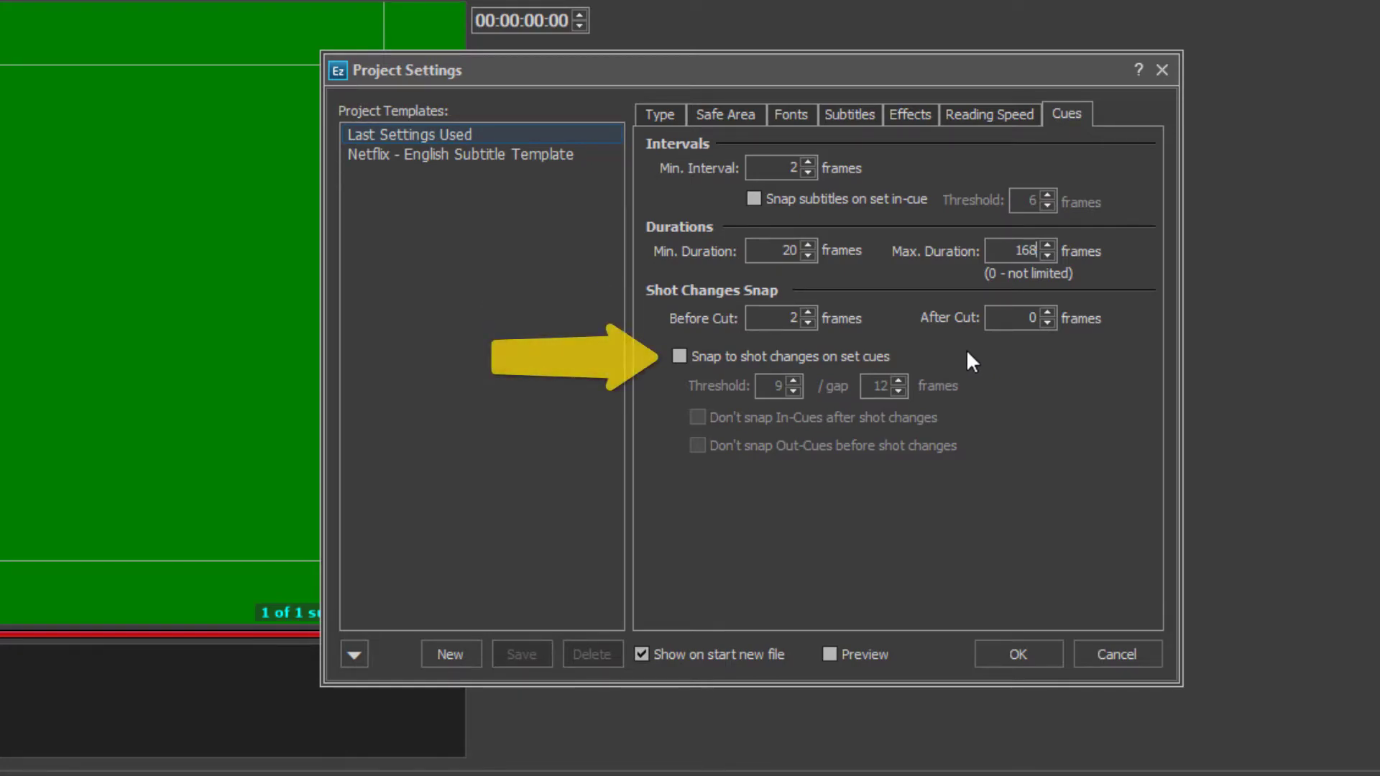
# Enable Snap to shot changes on set cues and set the gap to 0 frames.
pyautogui.click(679, 357)
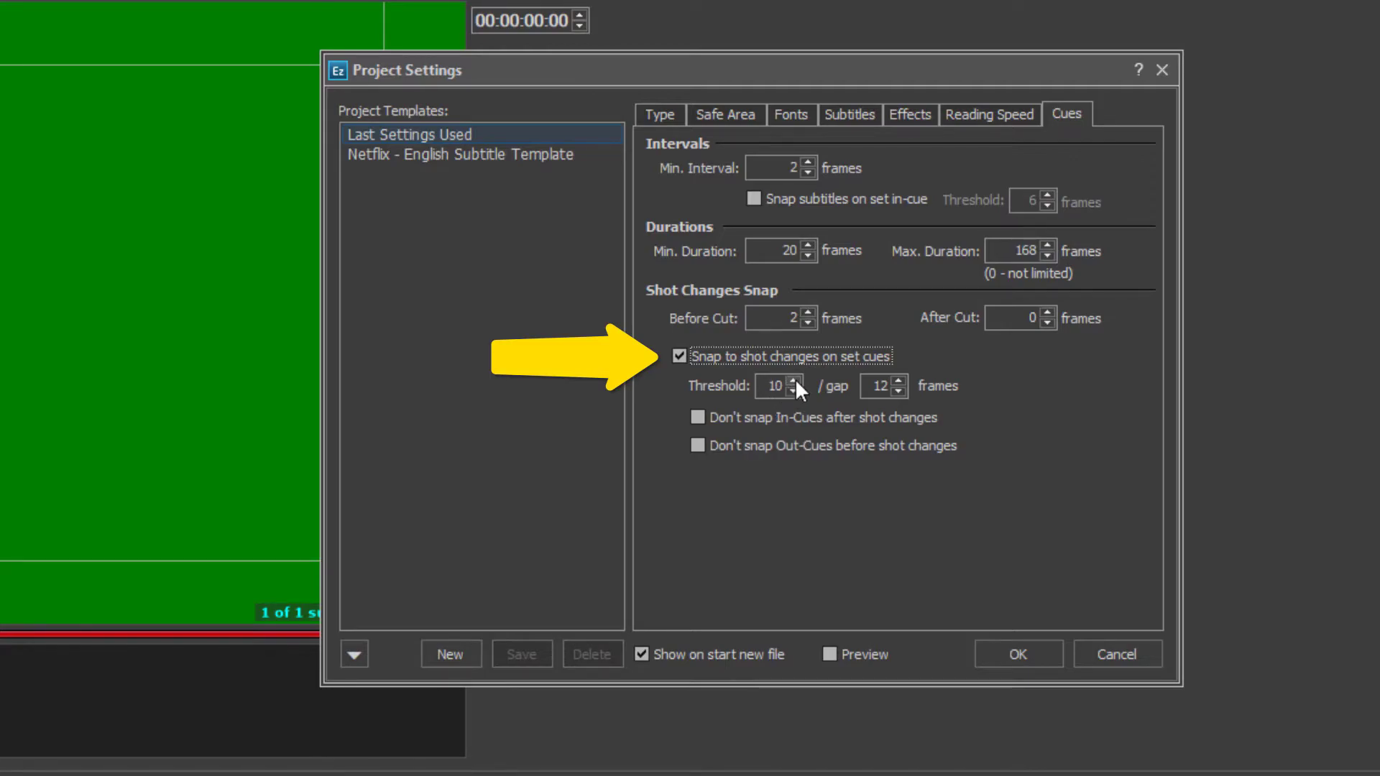
pyautogui.doubleClick(875, 385)
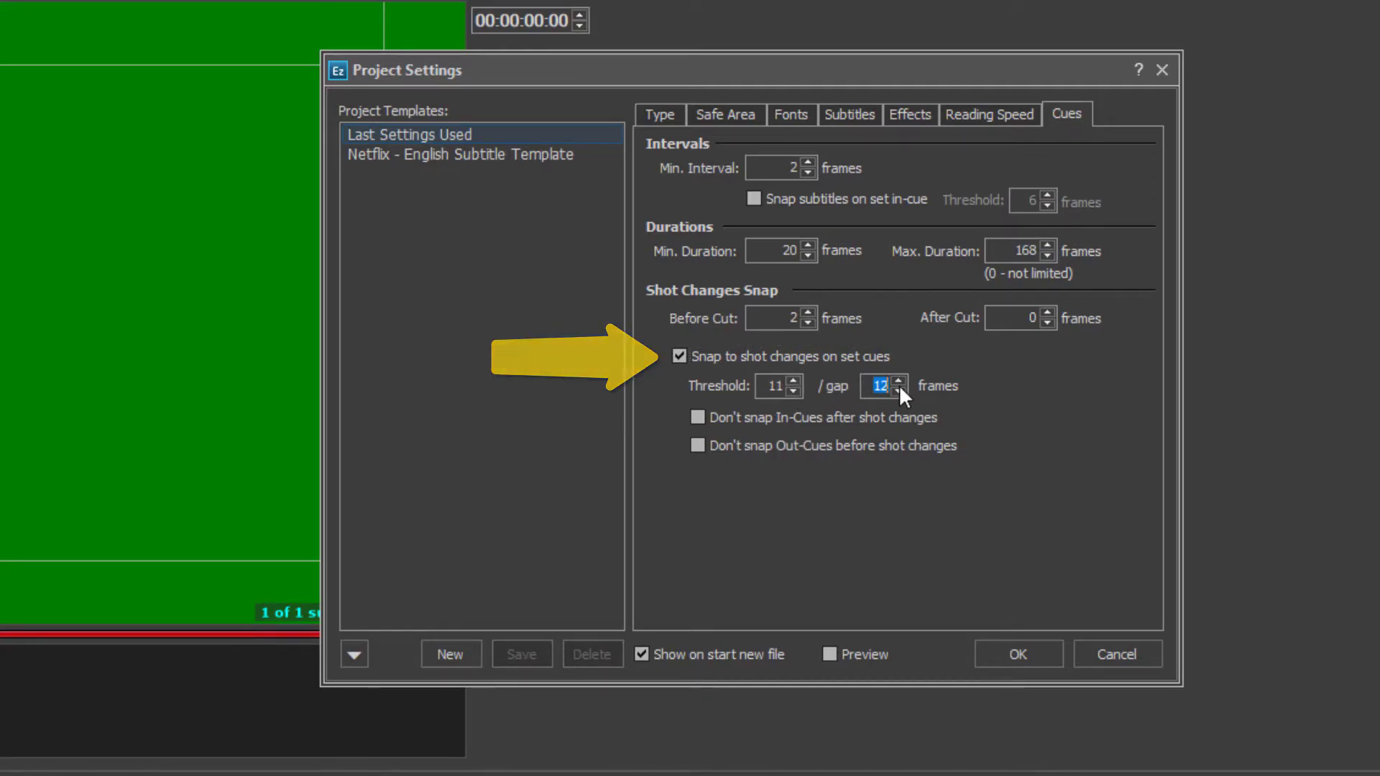
pyautogui.write('0')
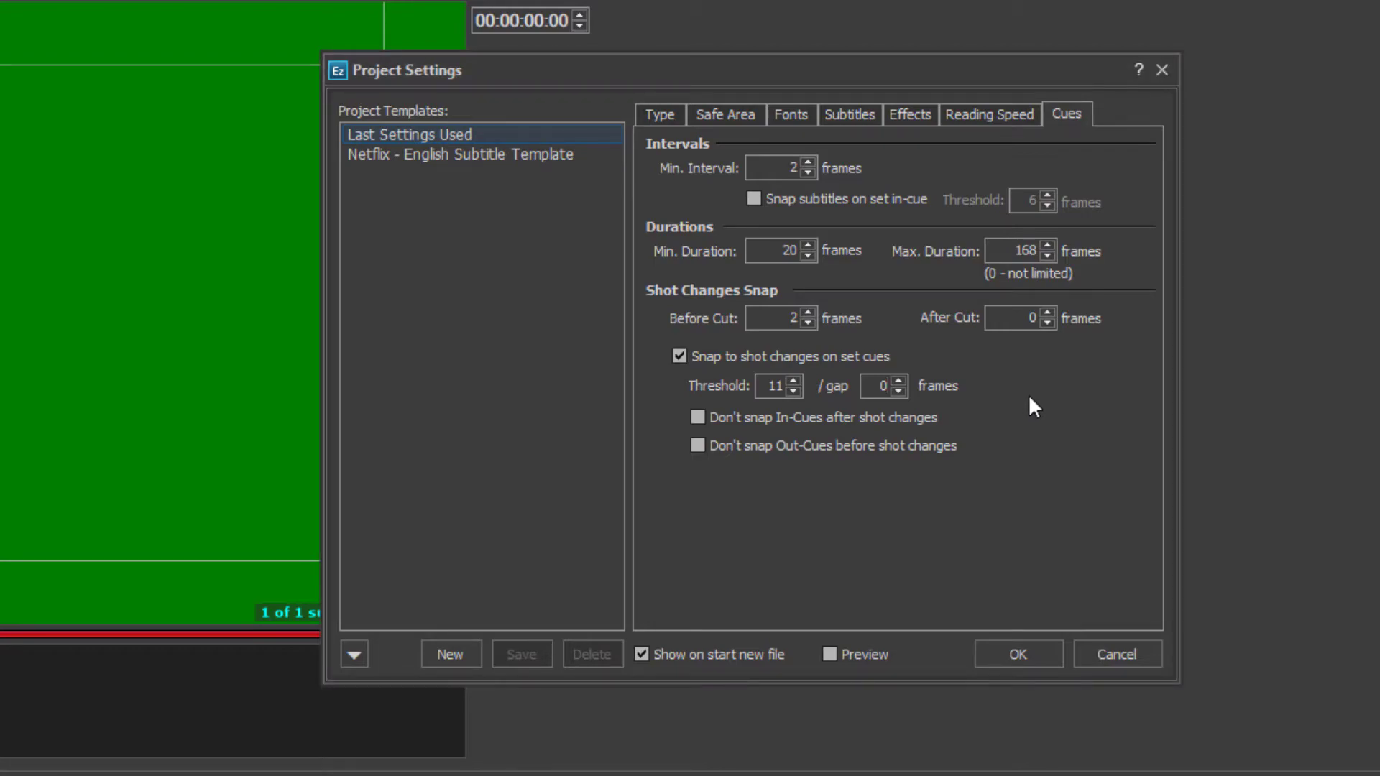
# Create a 'Netflix English' template from these settings and apply it.
pyautogui.click(457, 655)
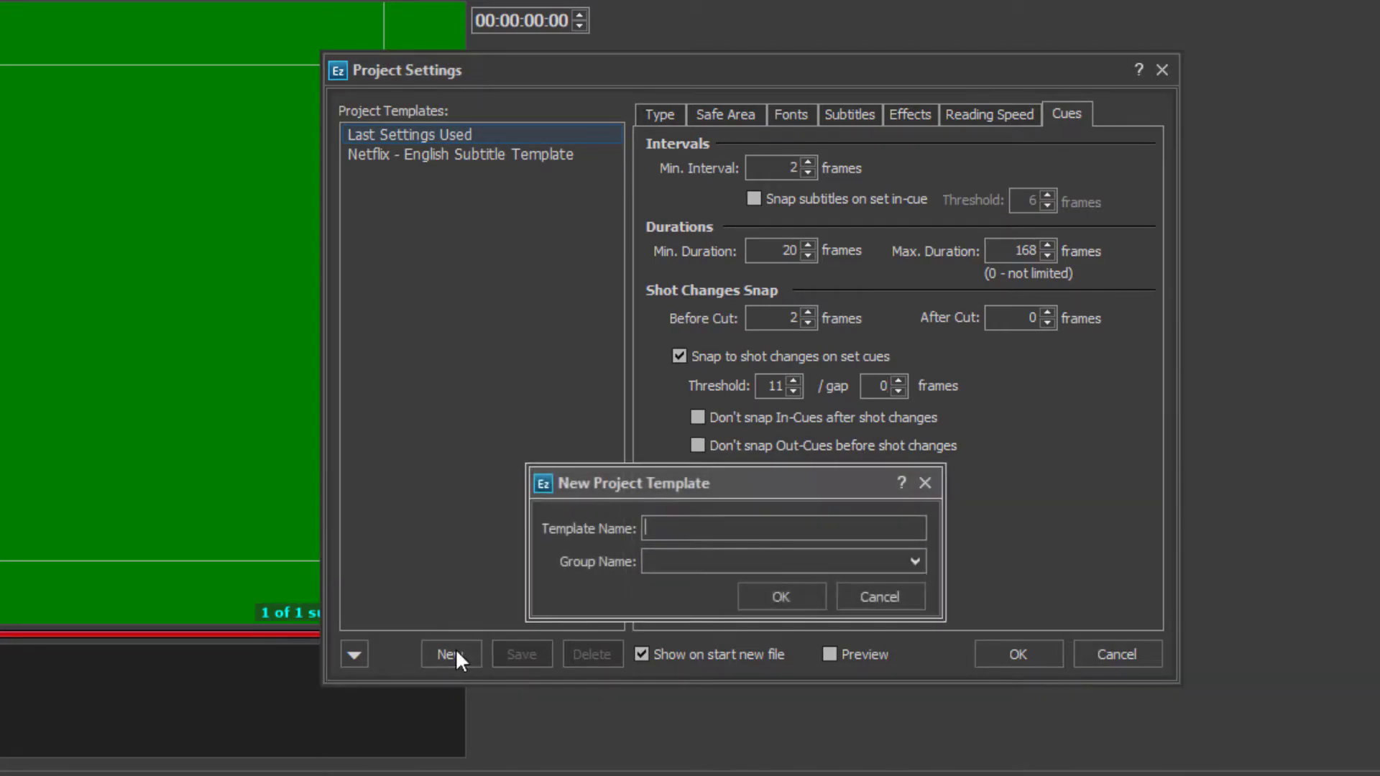
pyautogui.write('Netflix English')
pyautogui.click(762, 594)
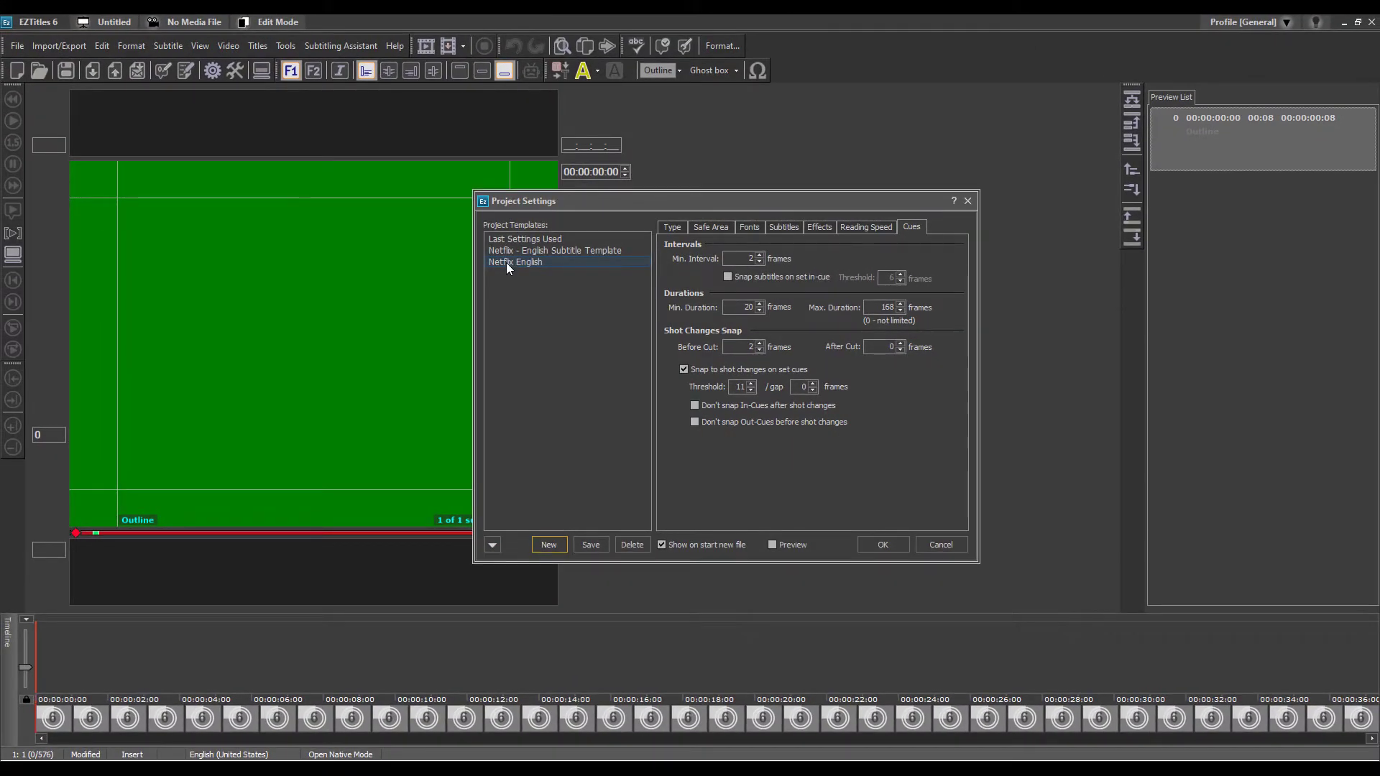
pyautogui.click(506, 262)
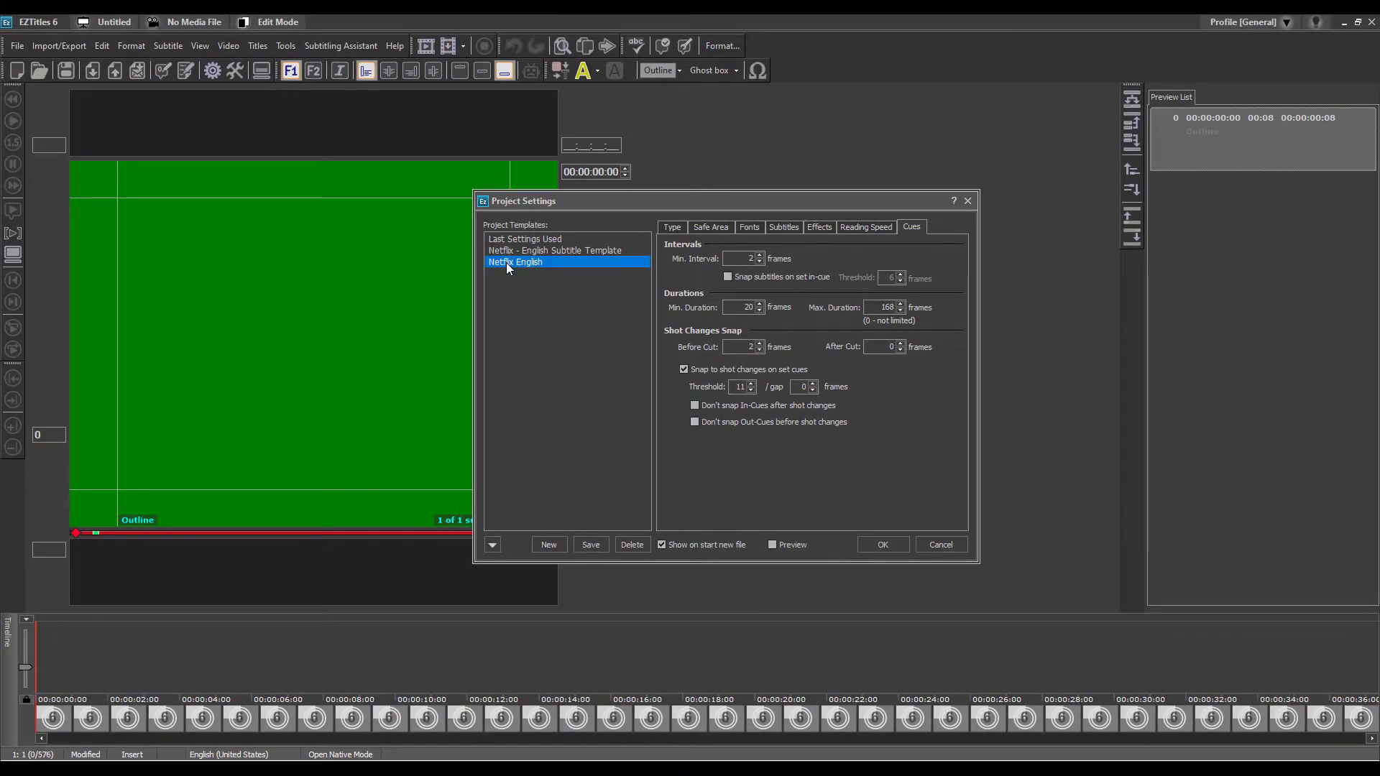
pyautogui.click(885, 545)
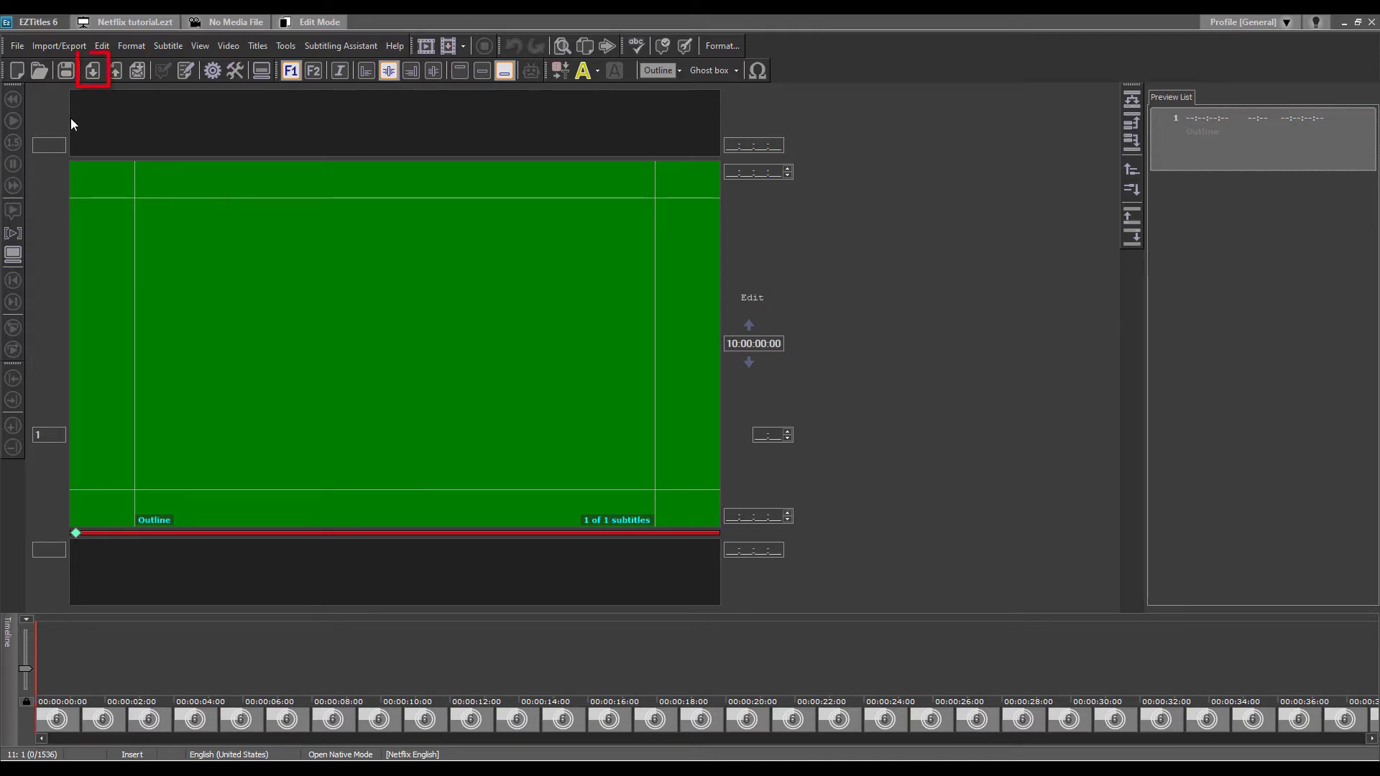
# Import Clyde_Cooper_Subtitles_23.976.srt with UTF-8 SubRip settings.
pyautogui.click(91, 72)
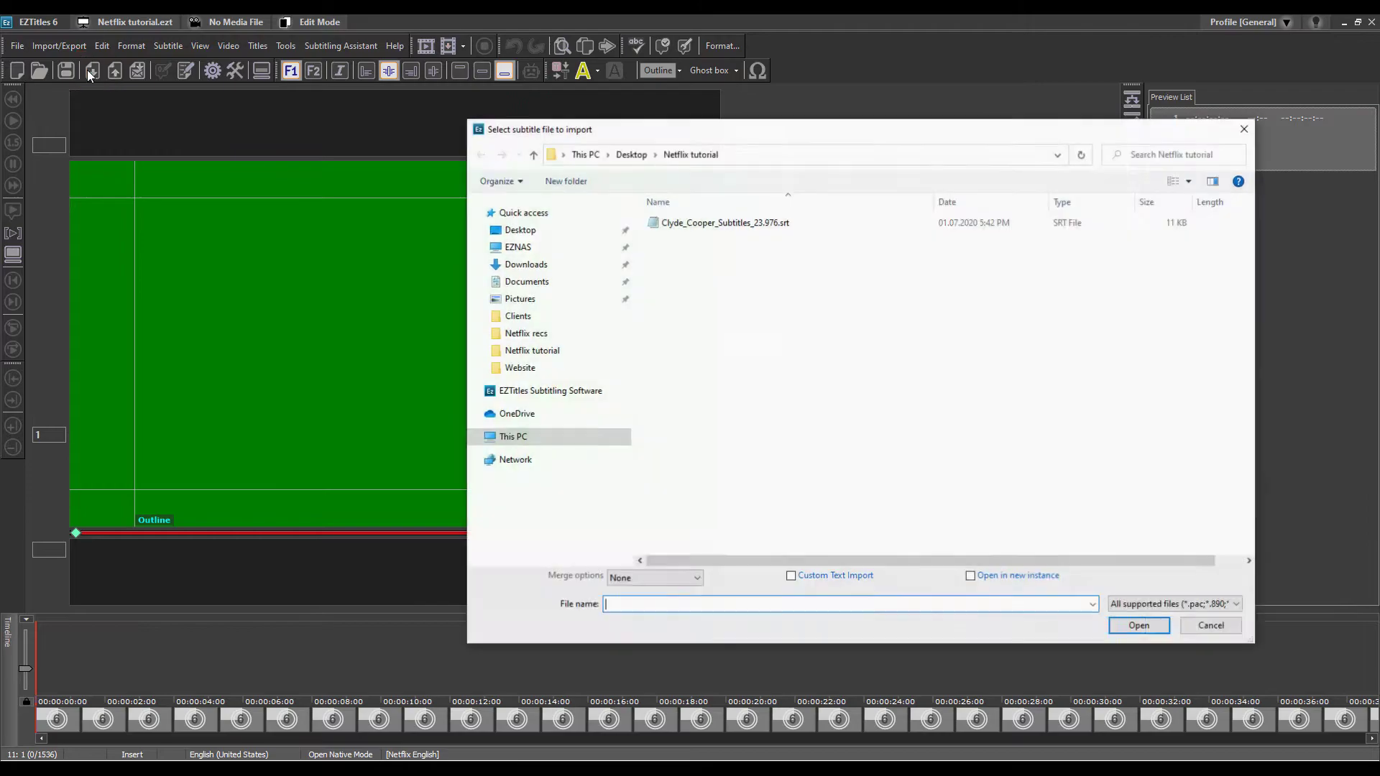
pyautogui.click(652, 226)
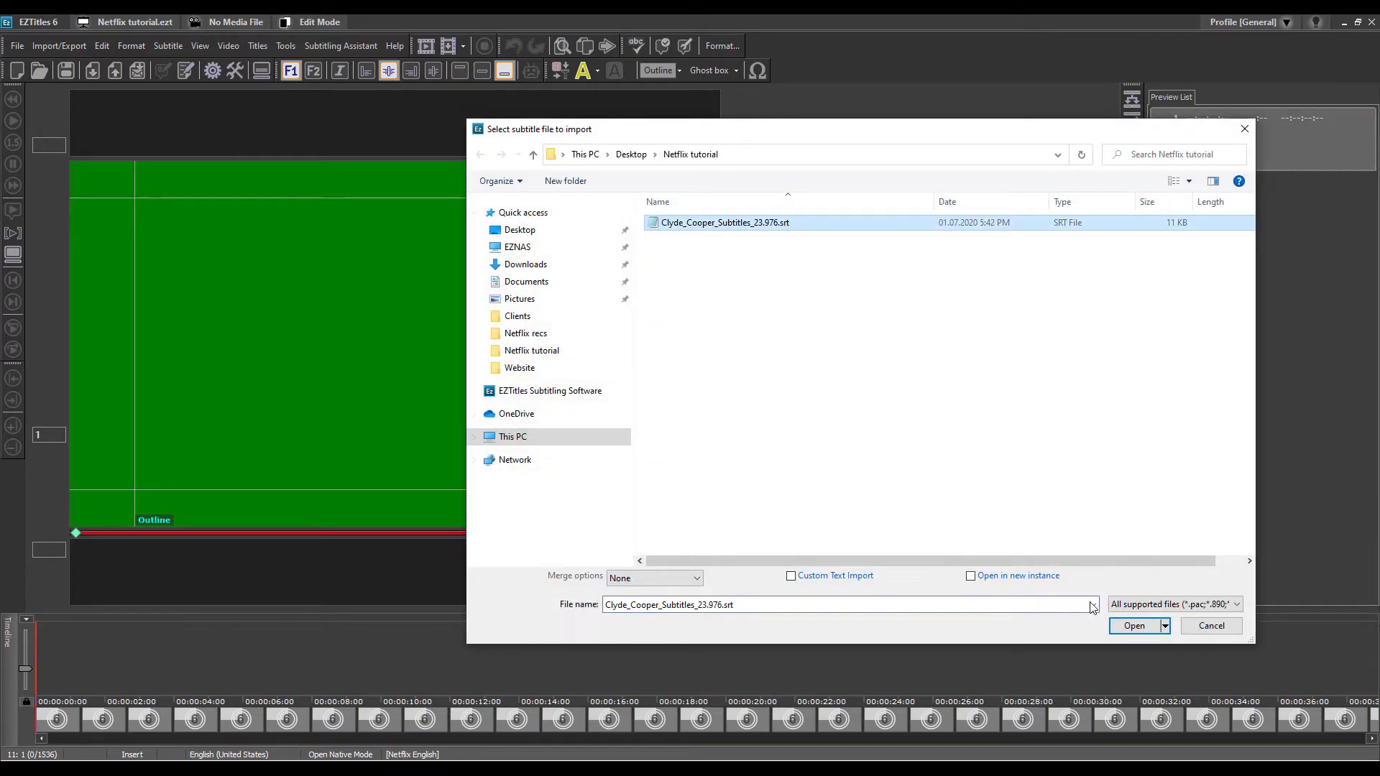
pyautogui.click(1115, 625)
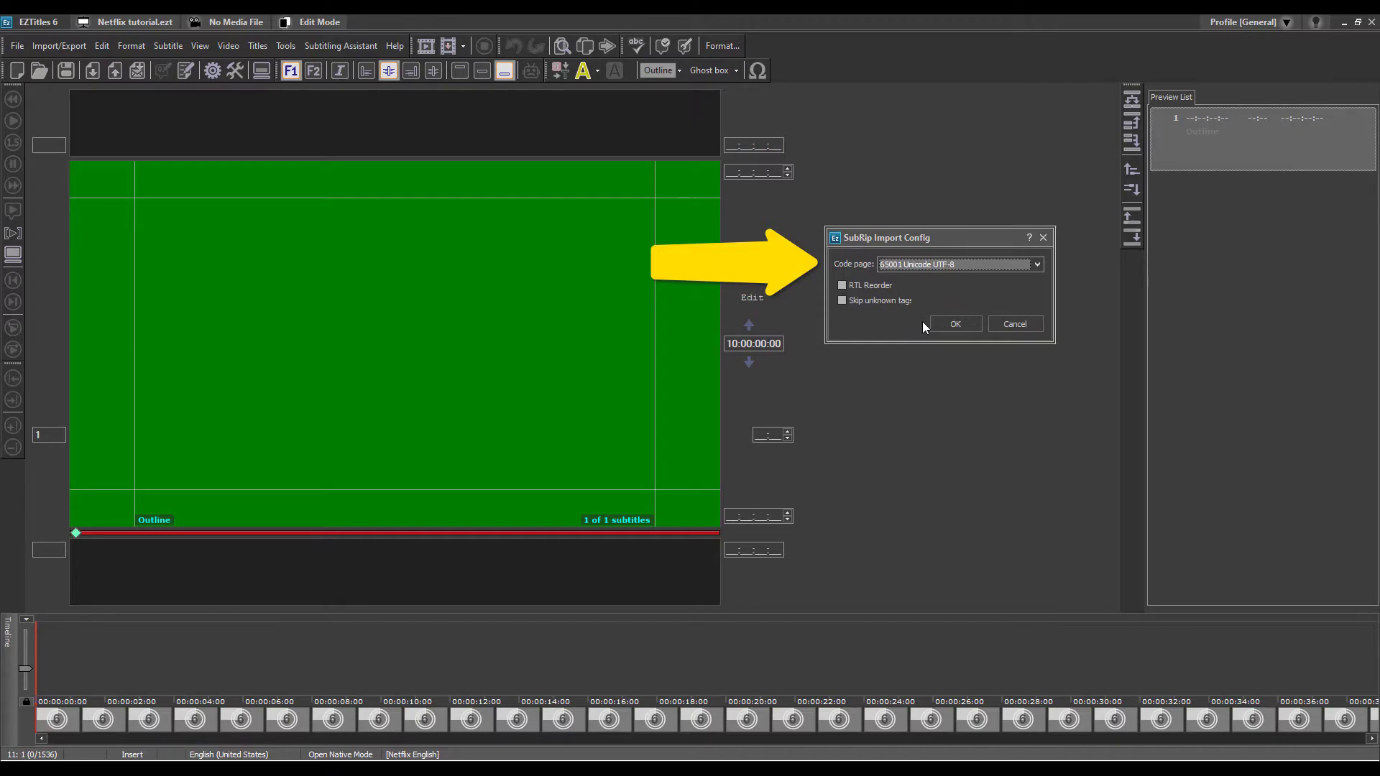
pyautogui.click(955, 323)
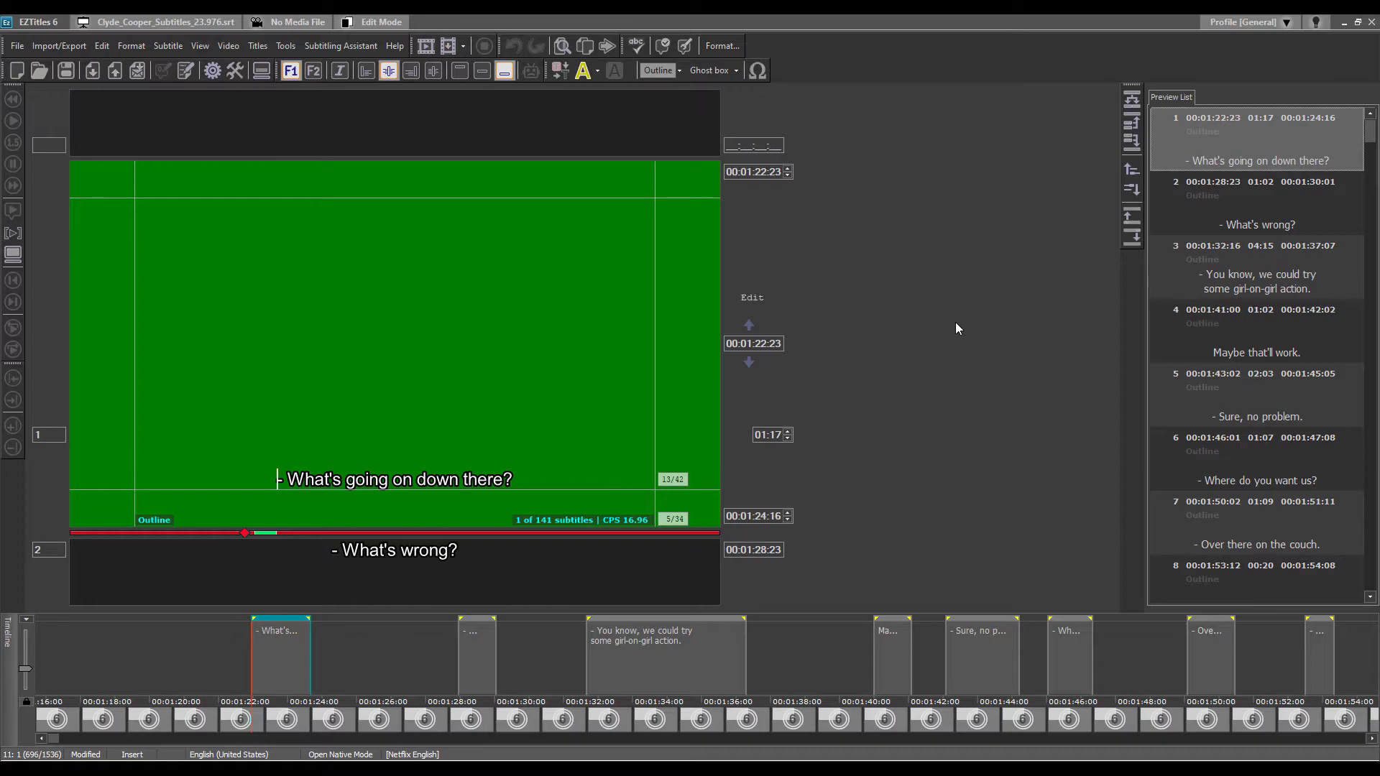
# Open Clyde_Cooper-TCR+MEDIAcounter_23.976_ready.mp4 and accept its starting timecode.
pyautogui.click(225, 46)
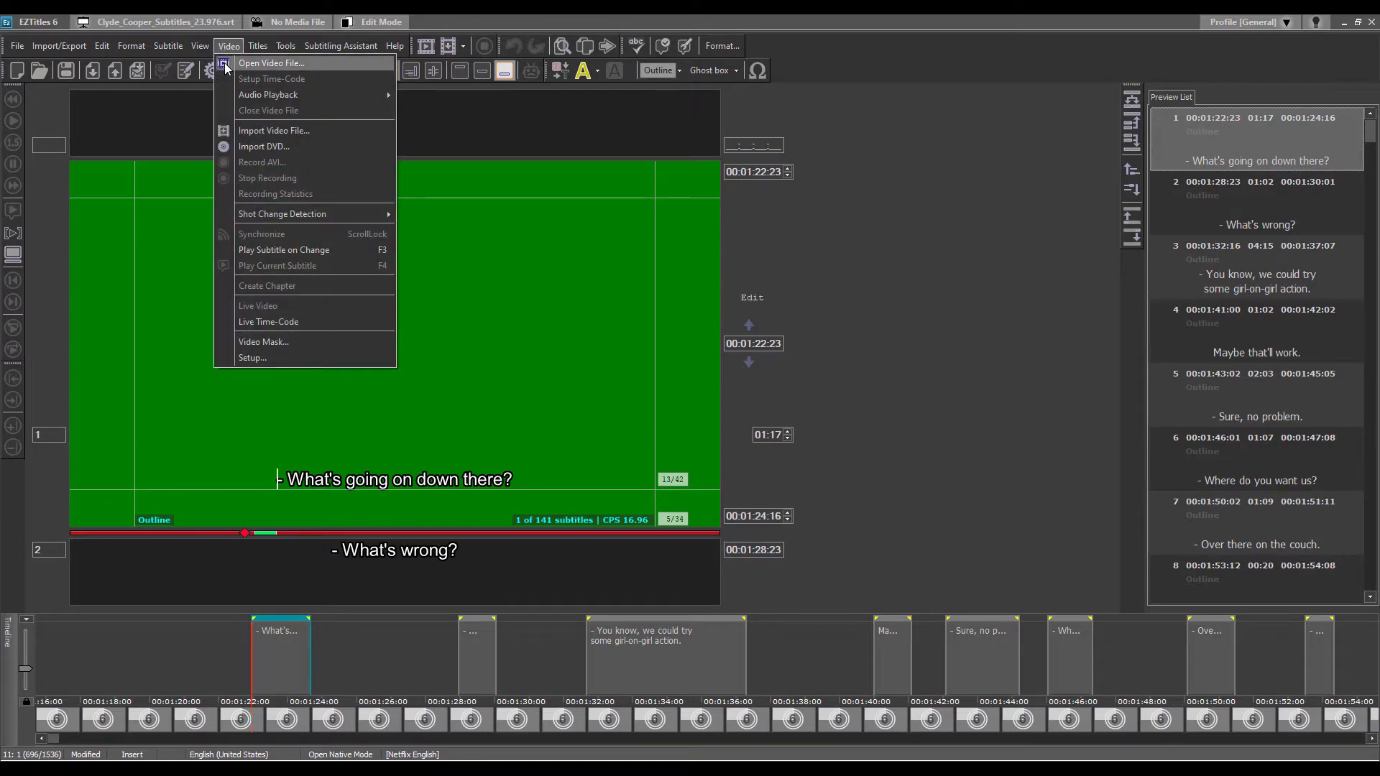
pyautogui.click(225, 63)
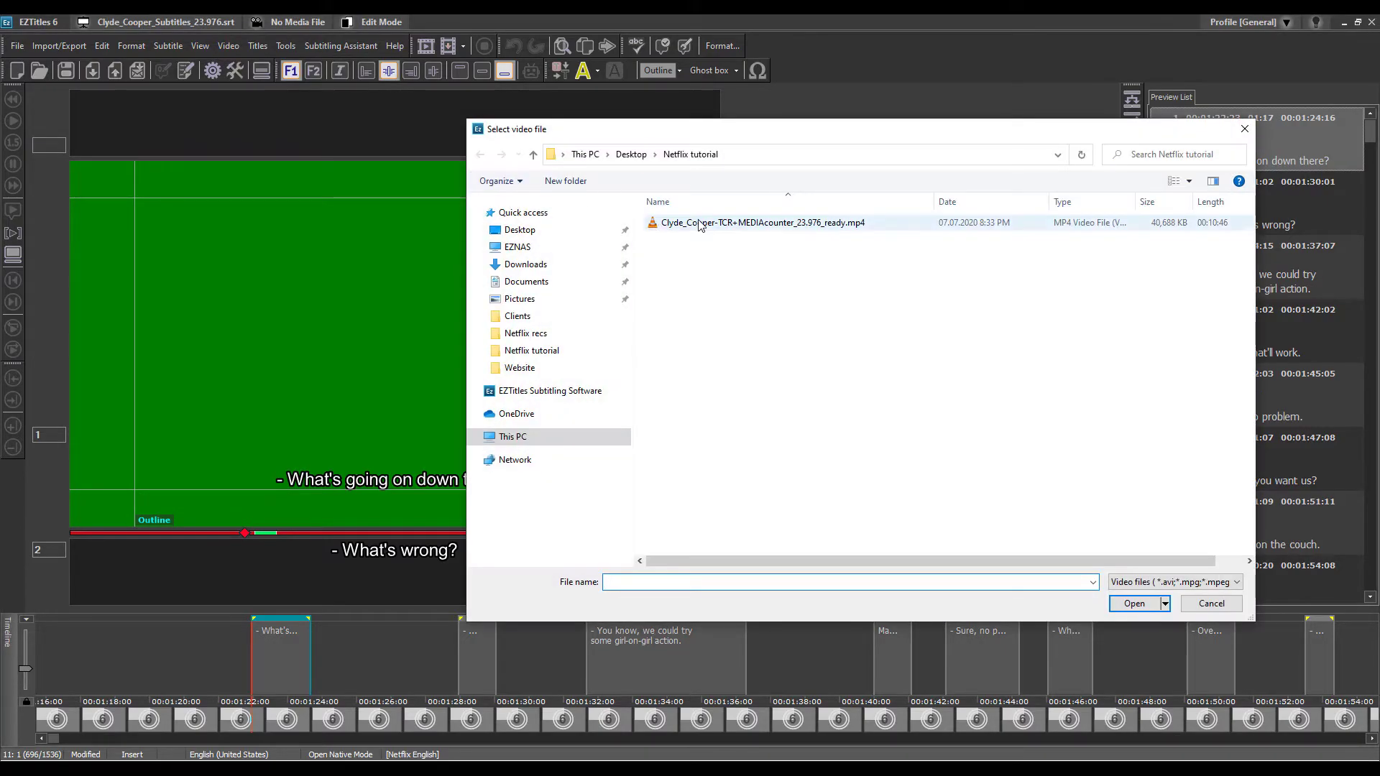
pyautogui.click(708, 224)
pyautogui.click(1122, 603)
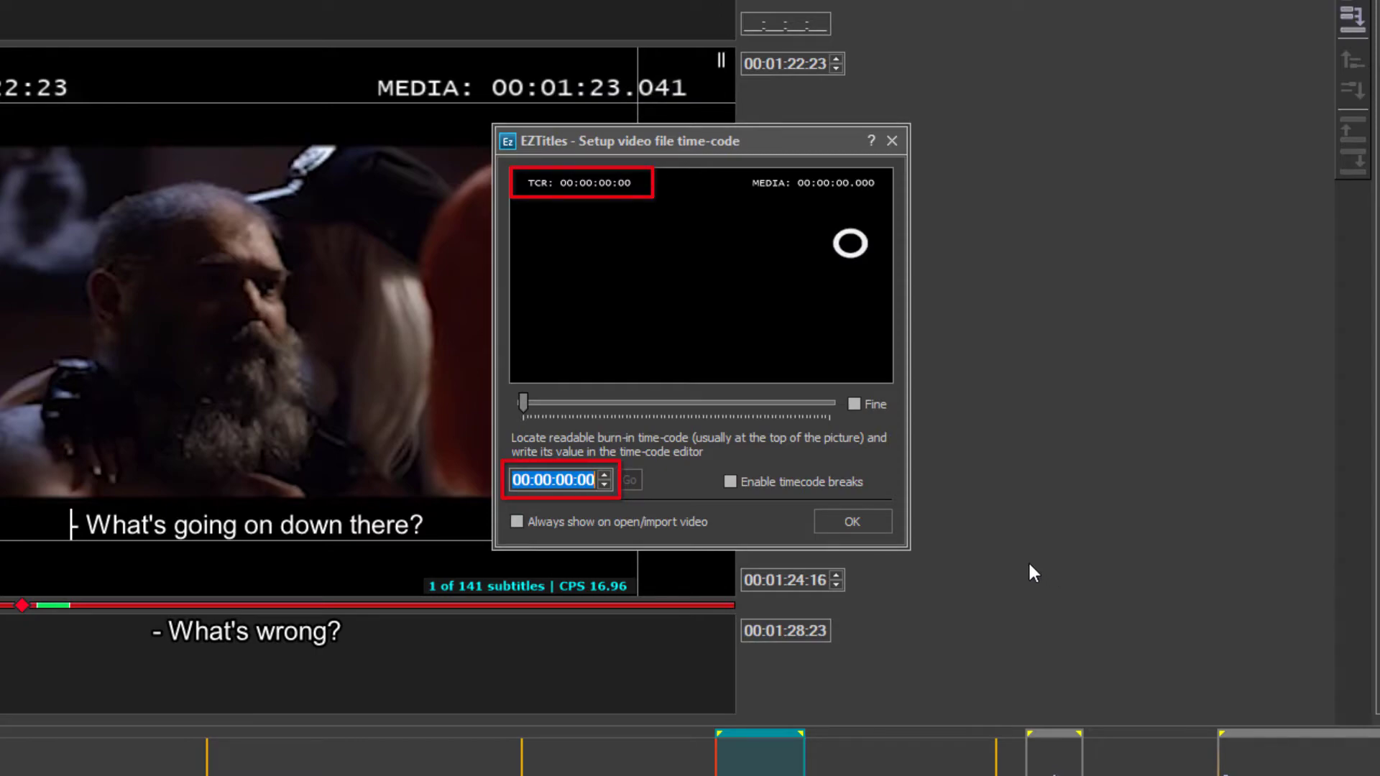
pyautogui.click(851, 522)
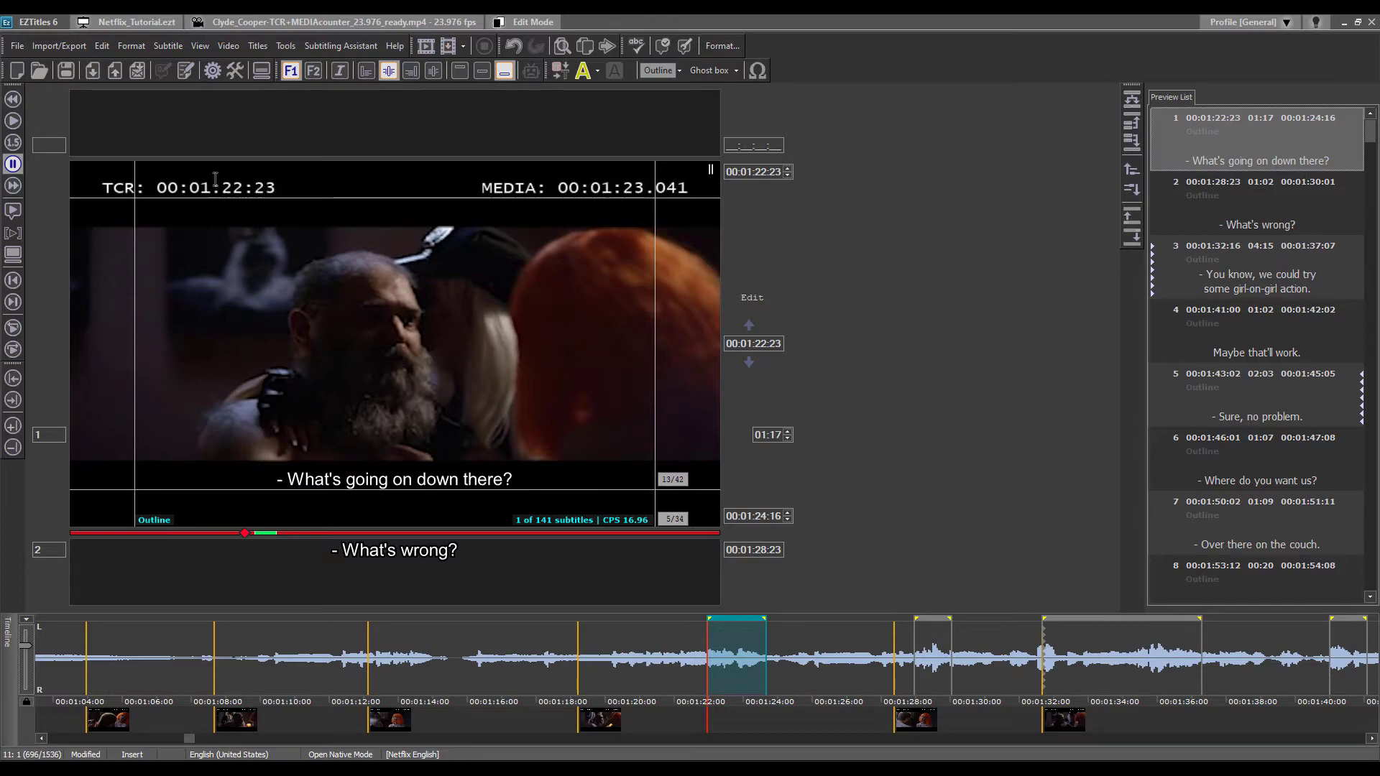
# Enable Check Subtitles tests for inconsistent cues, durations, and above/below reading speed.
pyautogui.click(258, 46)
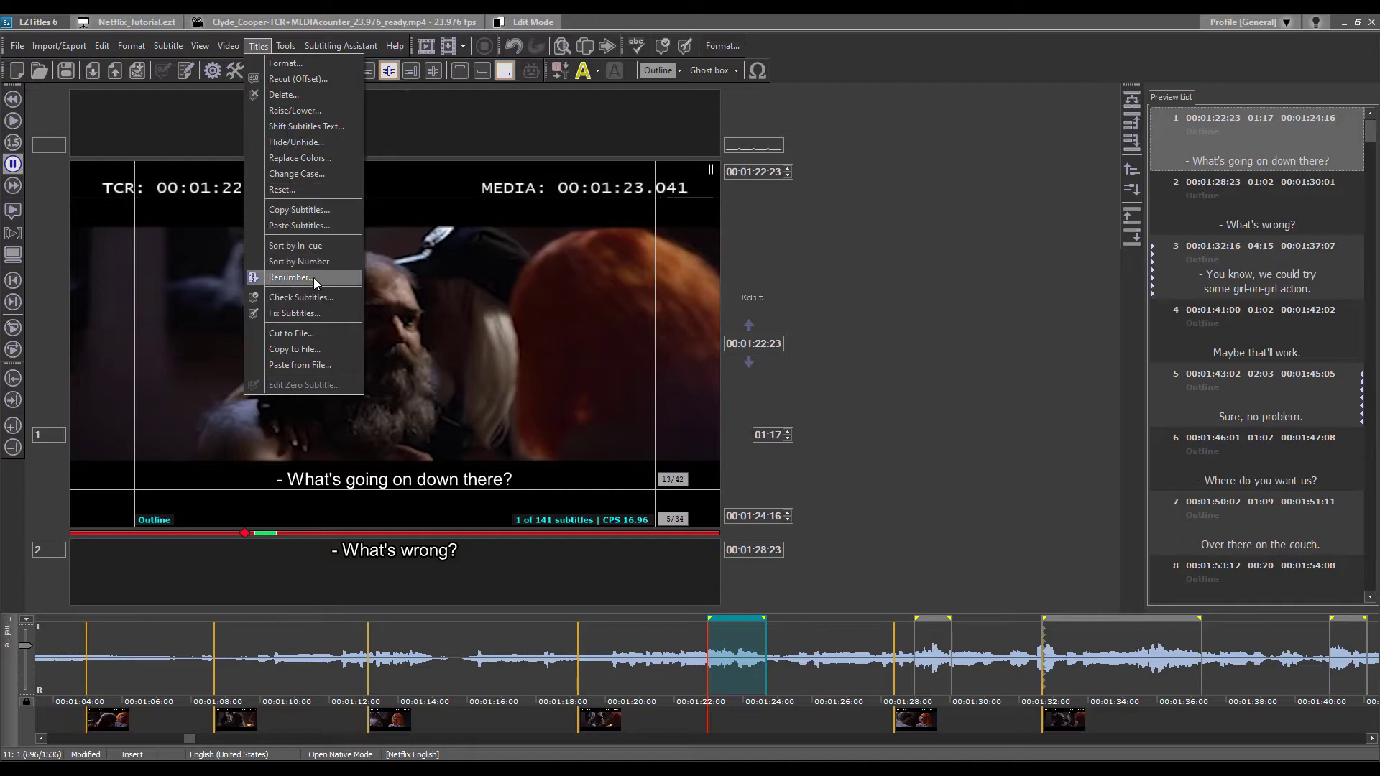
pyautogui.click(356, 295)
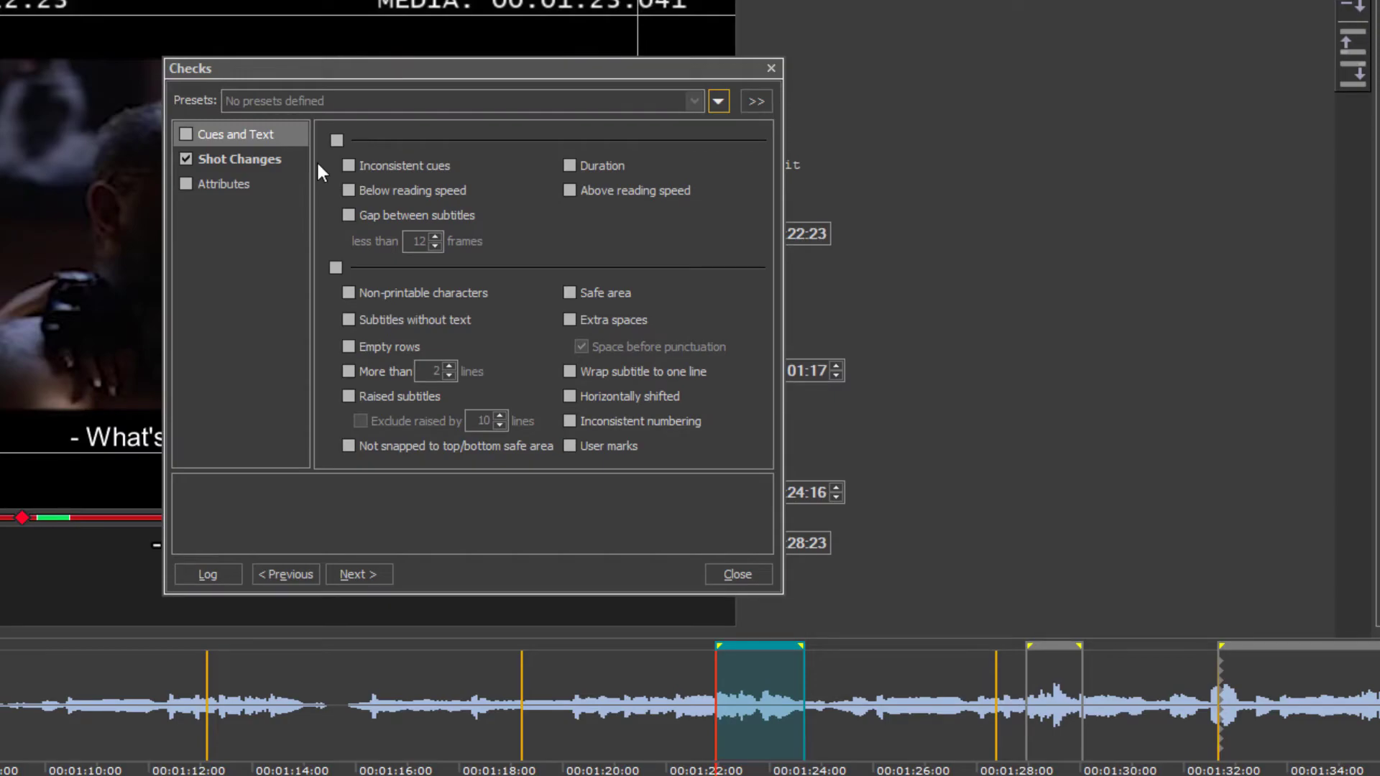
pyautogui.click(349, 167)
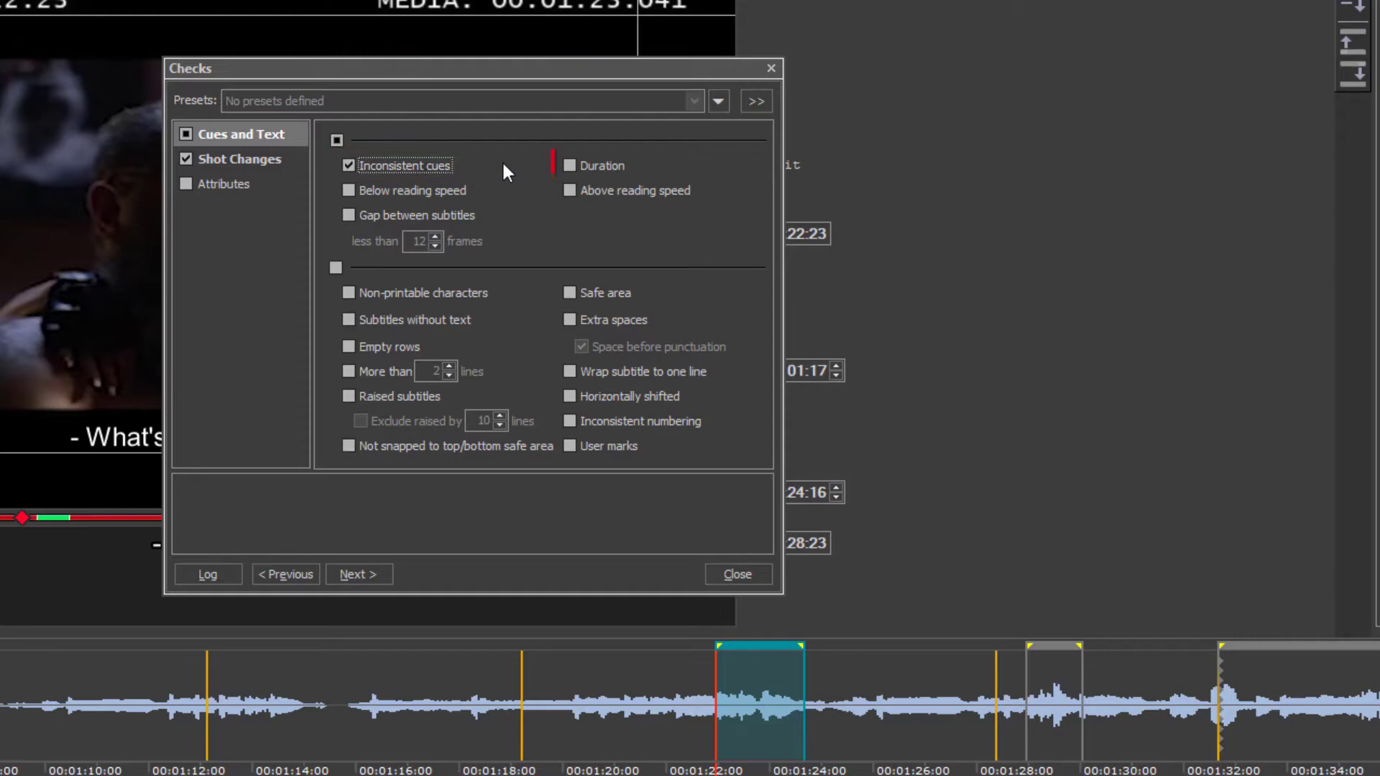
pyautogui.click(571, 165)
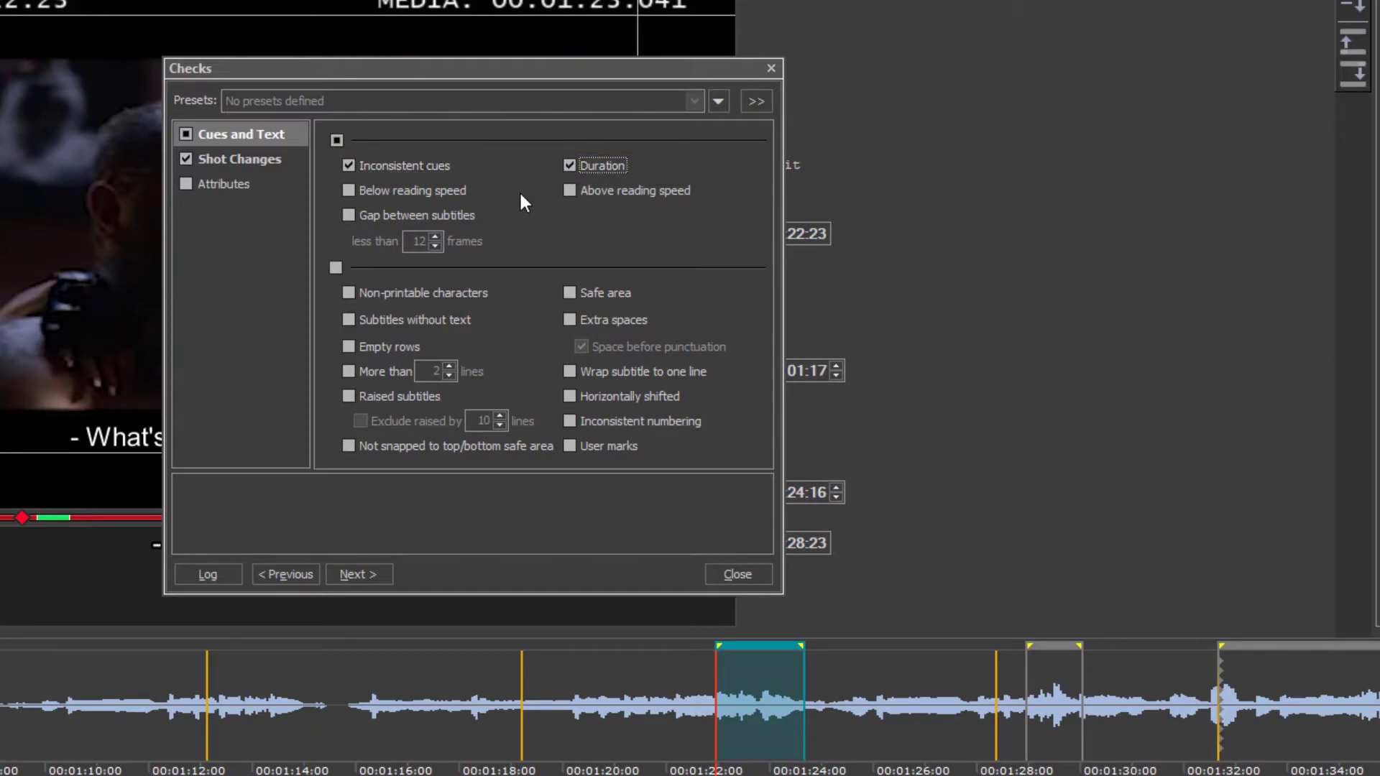
pyautogui.click(569, 190)
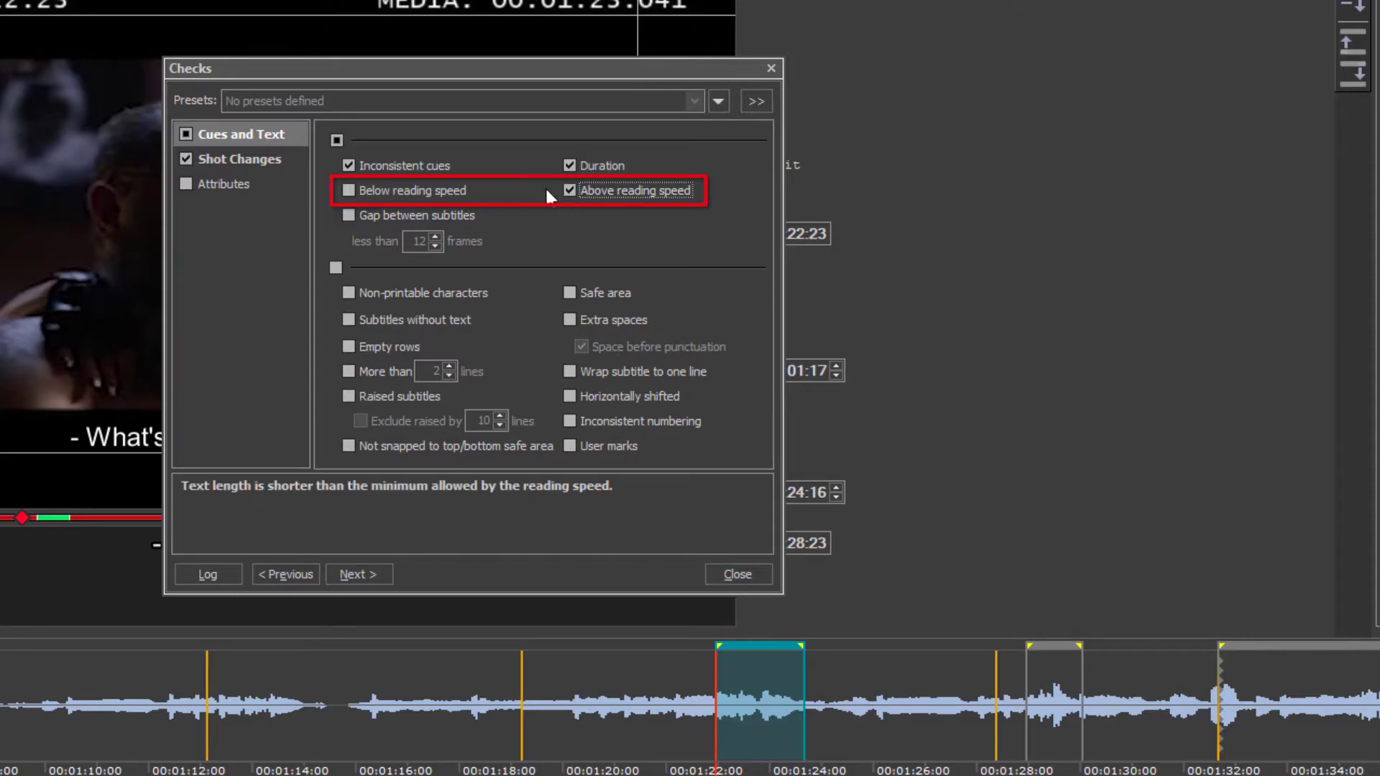
pyautogui.click(409, 189)
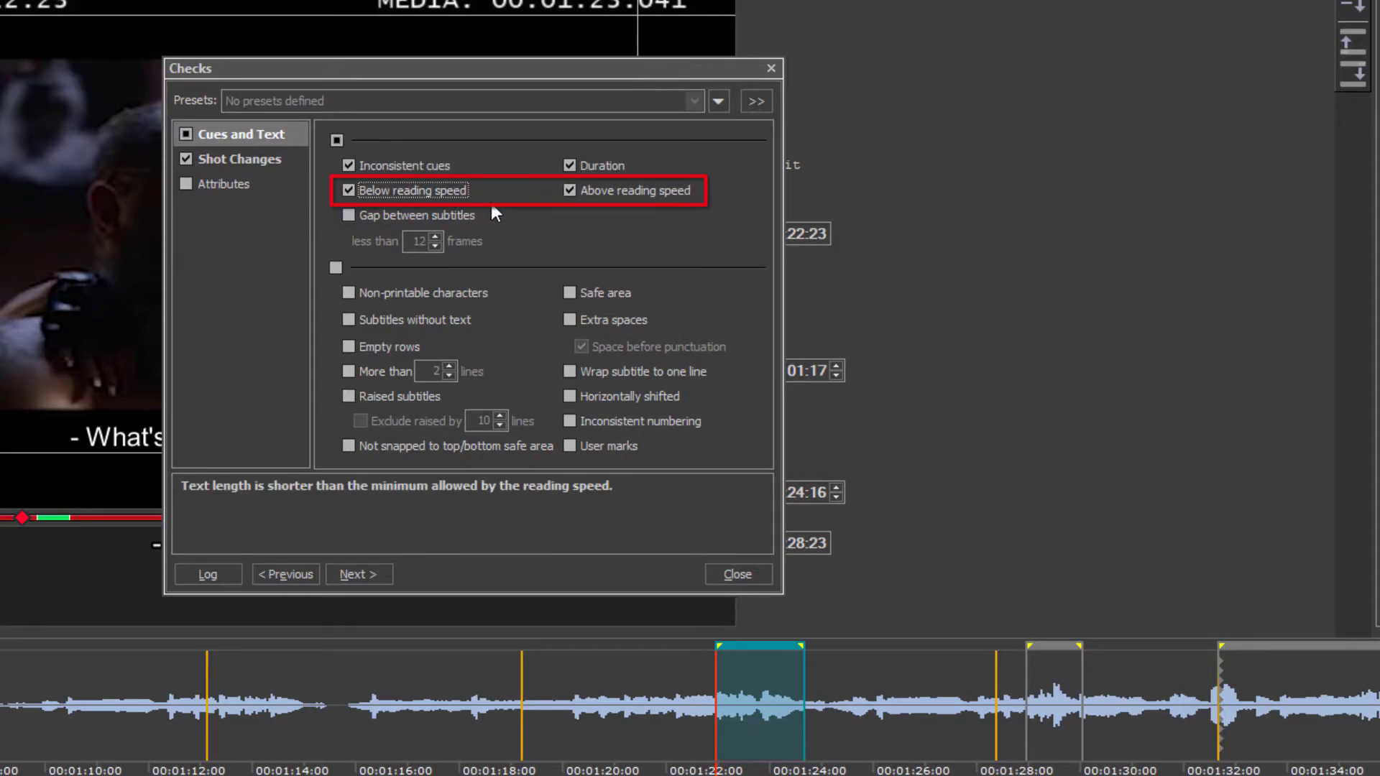
# Also flag gaps under 12 frames, non-printable characters and subtitles over two lines.
pyautogui.click(348, 213)
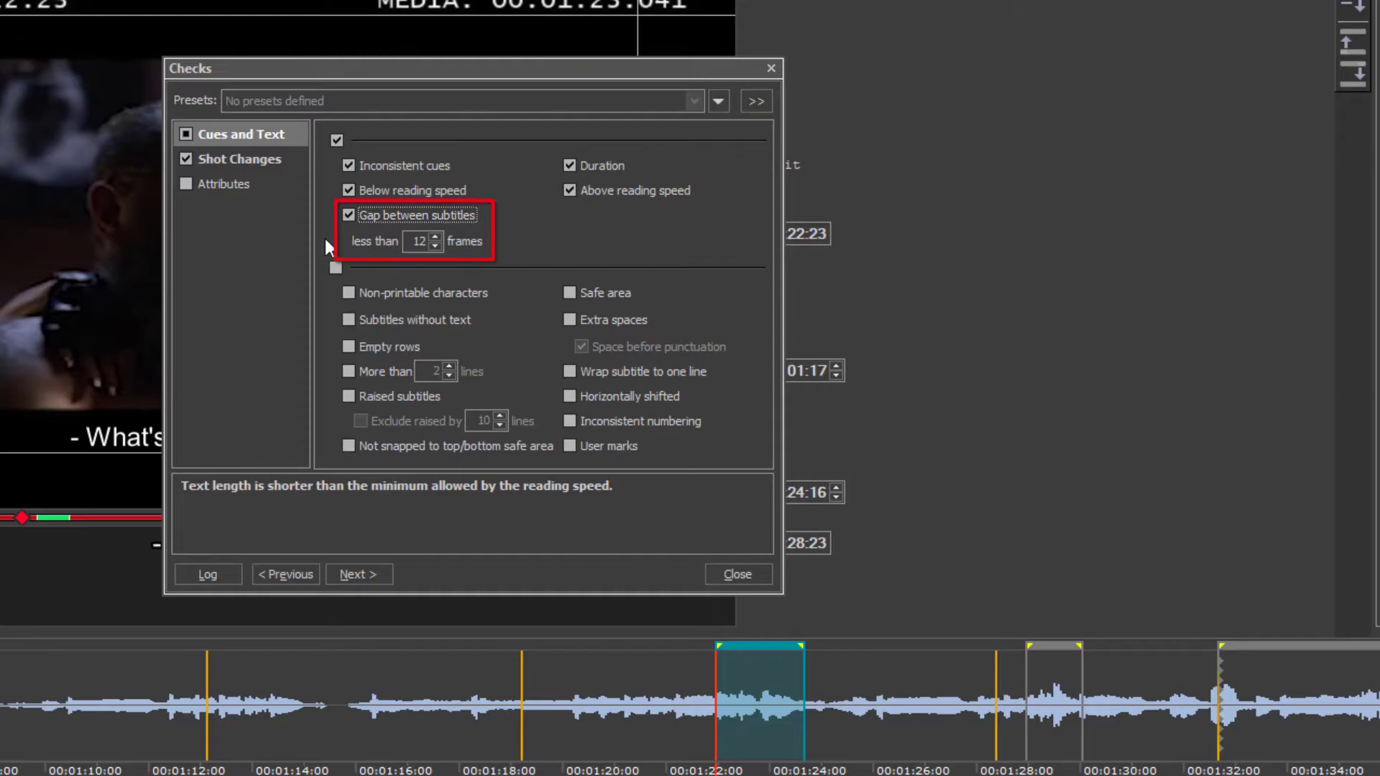
pyautogui.click(352, 292)
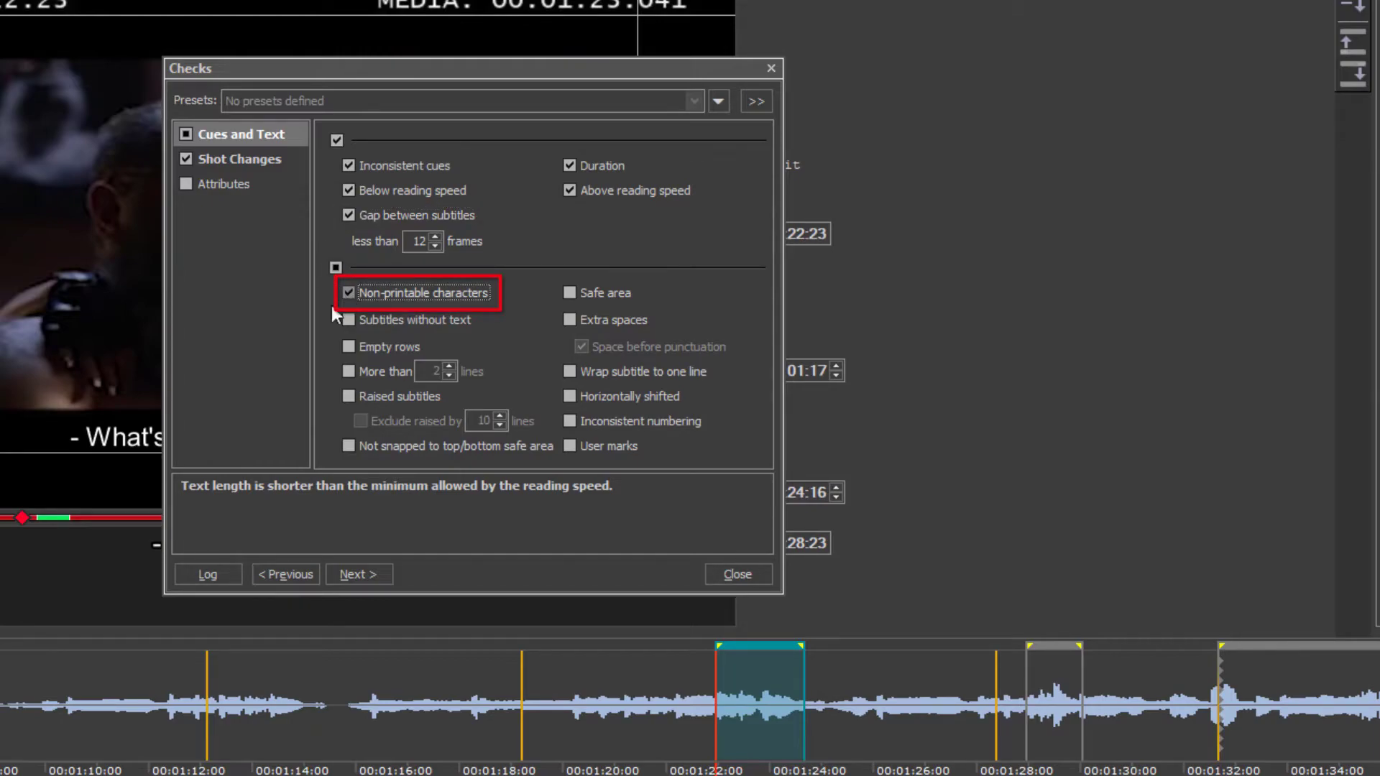
pyautogui.click(350, 371)
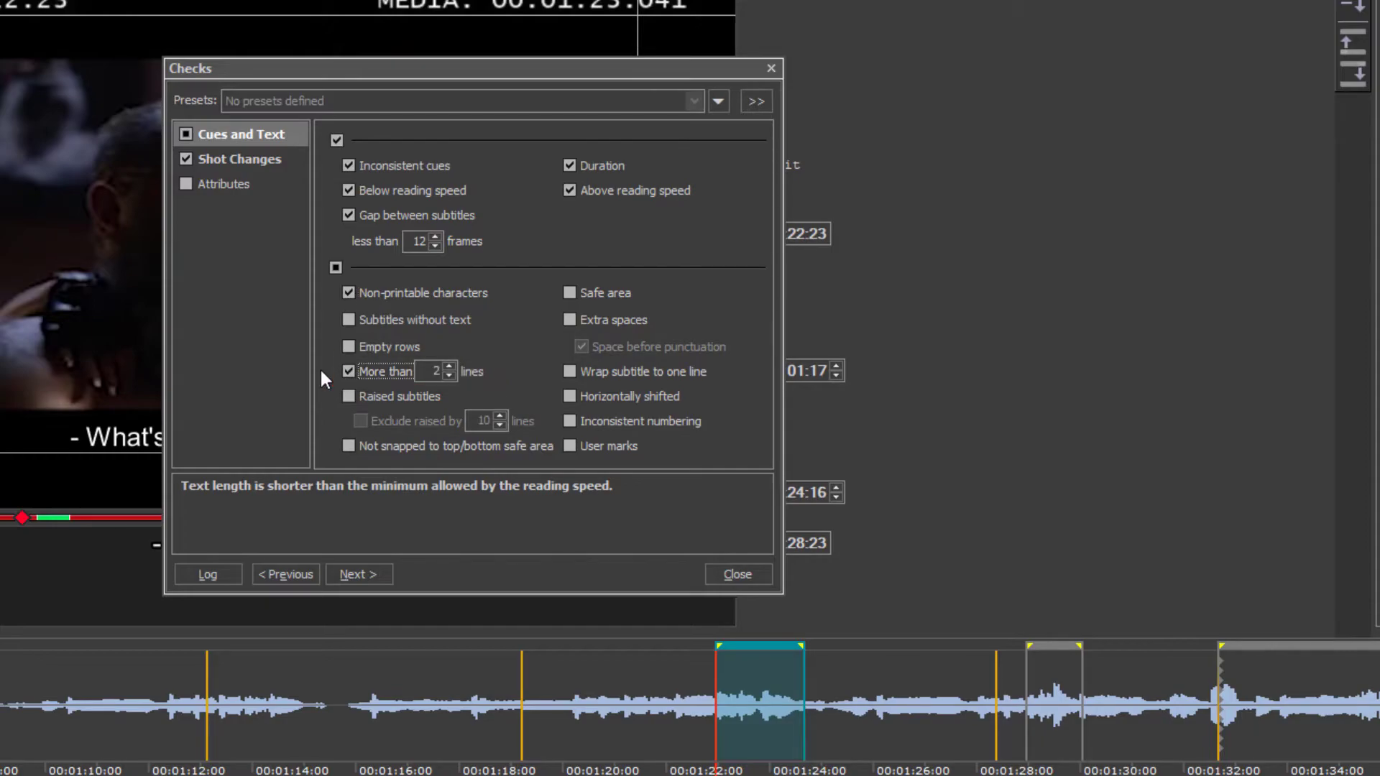
pyautogui.click(249, 161)
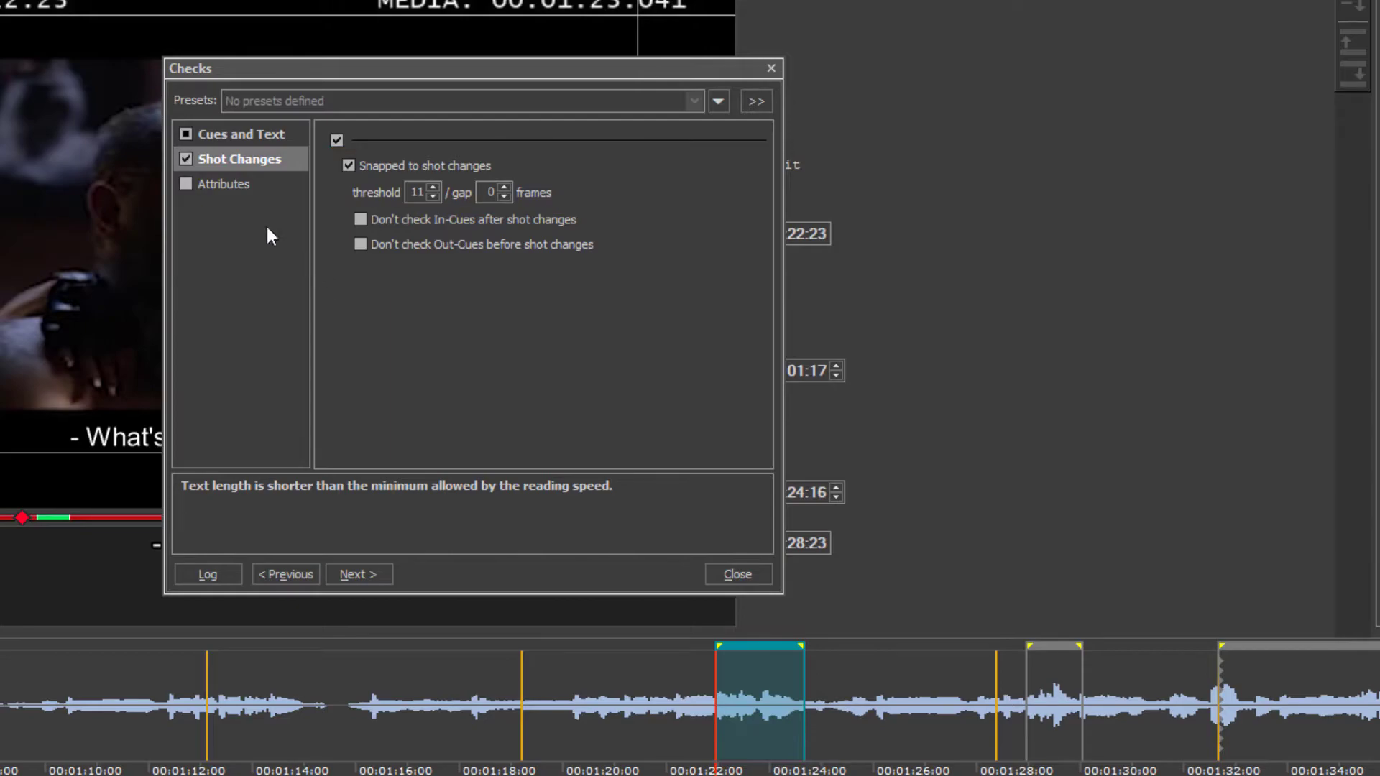
# Flag subtitles whose colour is not White on the Attributes checks.
pyautogui.click(227, 184)
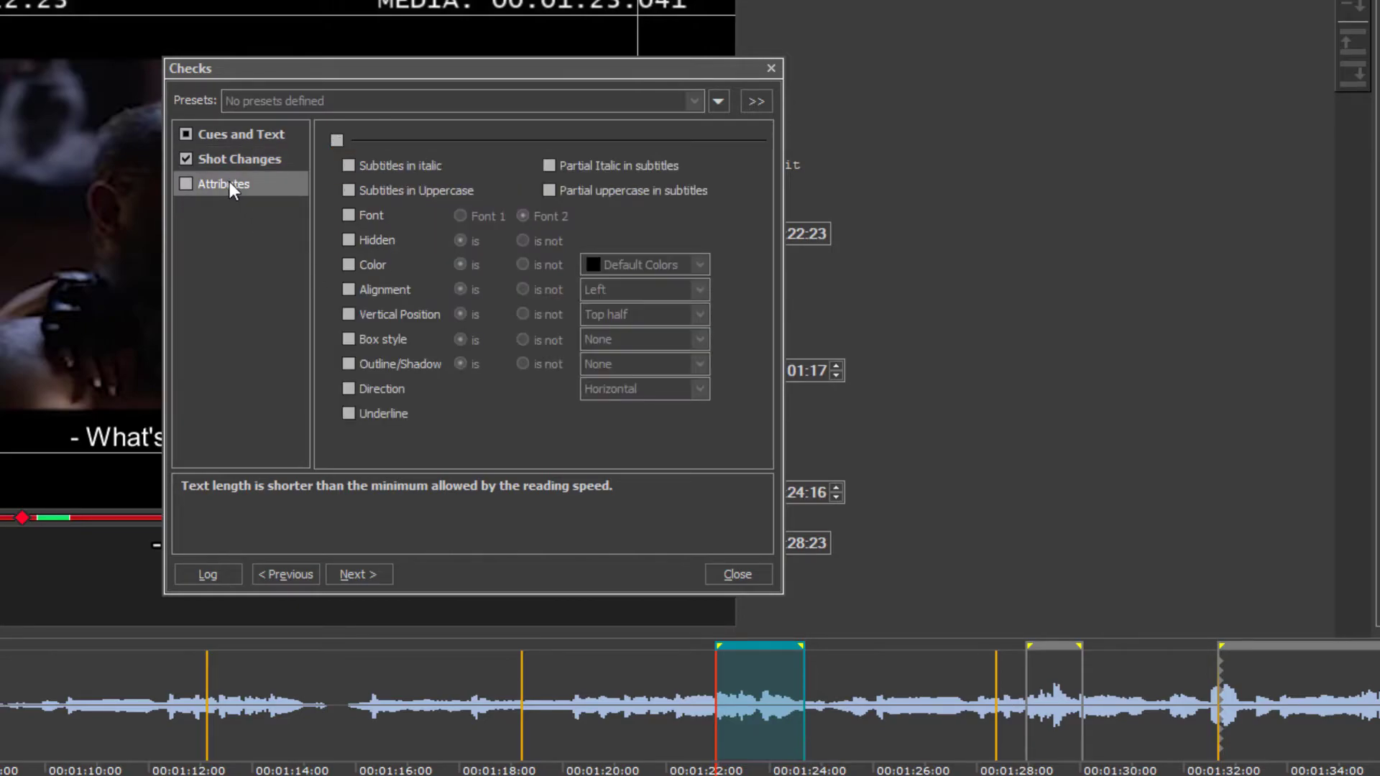
pyautogui.click(348, 265)
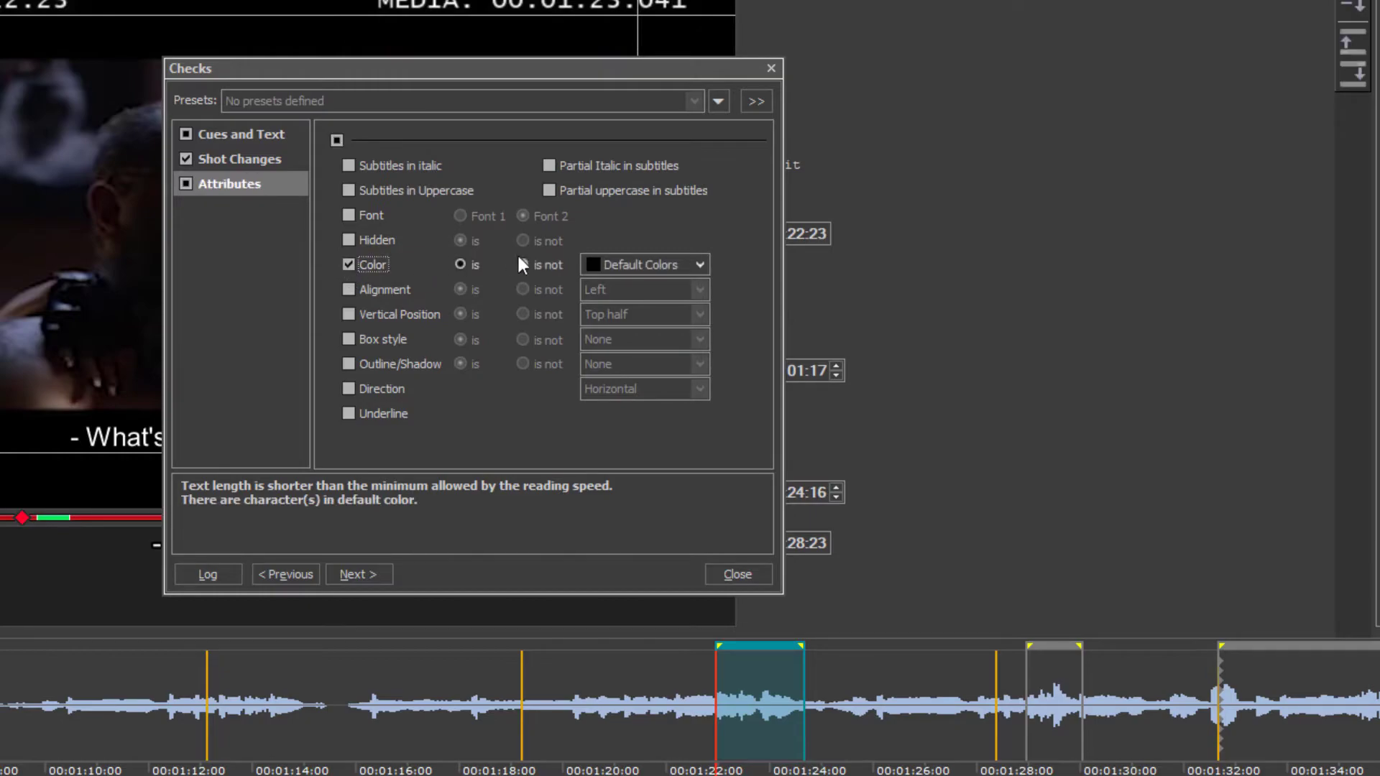
pyautogui.click(528, 265)
pyautogui.click(694, 265)
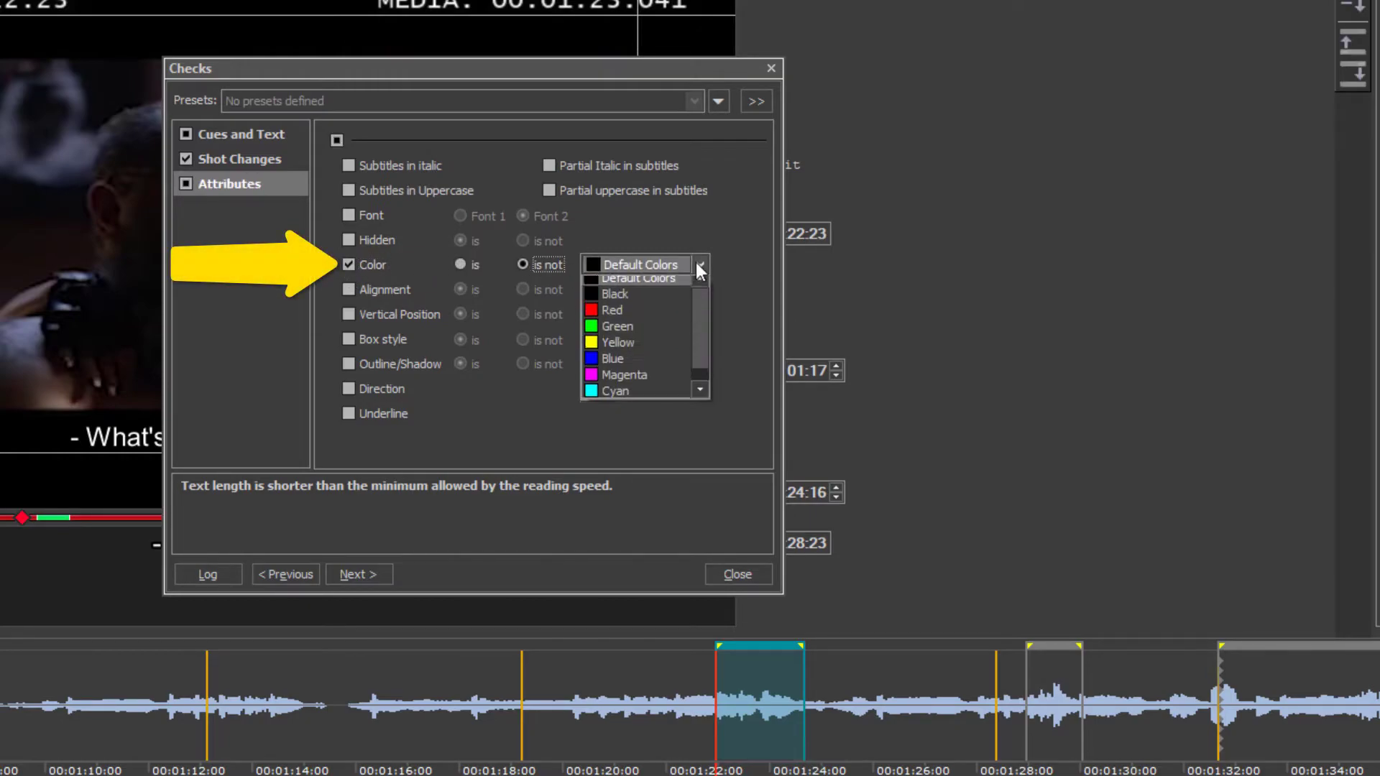
pyautogui.scroll(-1, 659, 359)
pyautogui.click(654, 399)
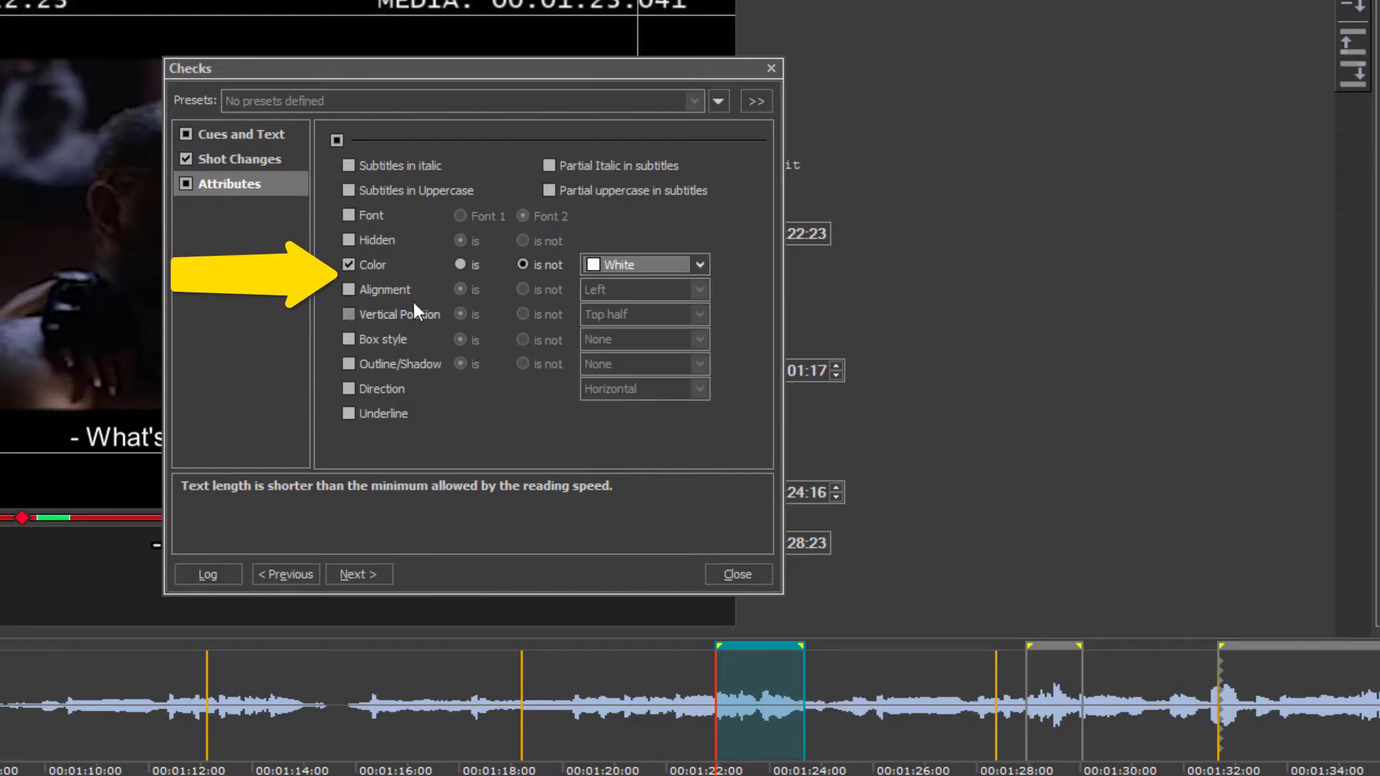
# Flag subtitles not Center aligned, then step through the failing subtitles.
pyautogui.click(382, 288)
pyautogui.click(522, 289)
pyautogui.click(627, 289)
pyautogui.click(623, 345)
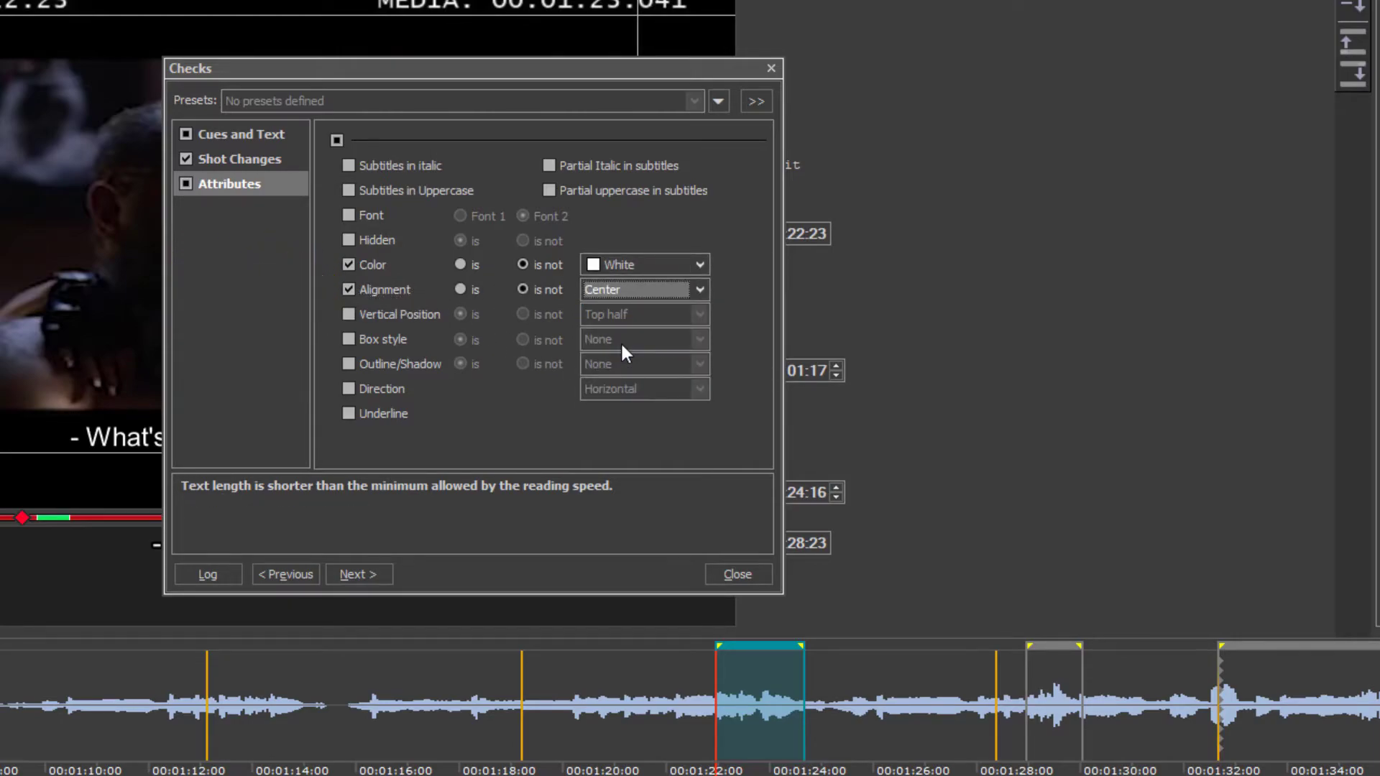
pyautogui.click(381, 567)
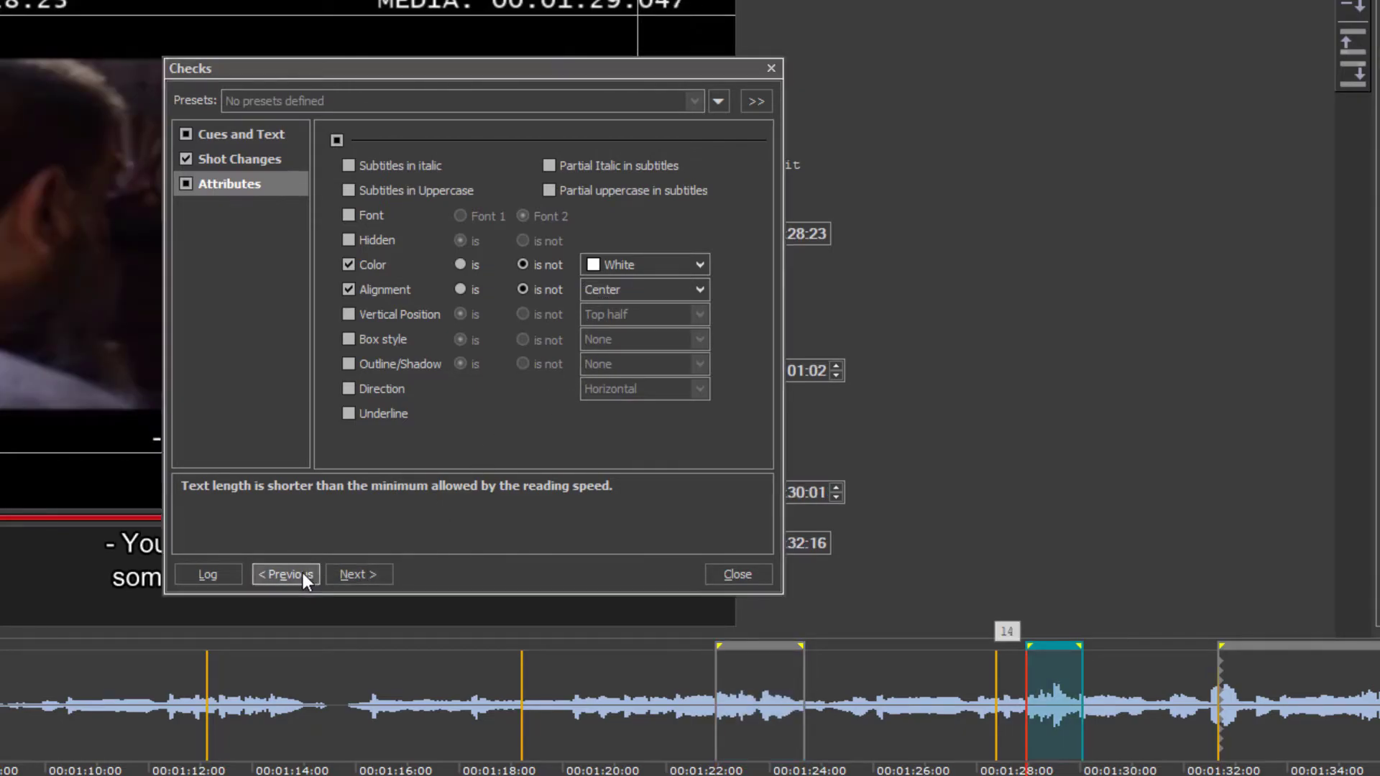
pyautogui.click(303, 572)
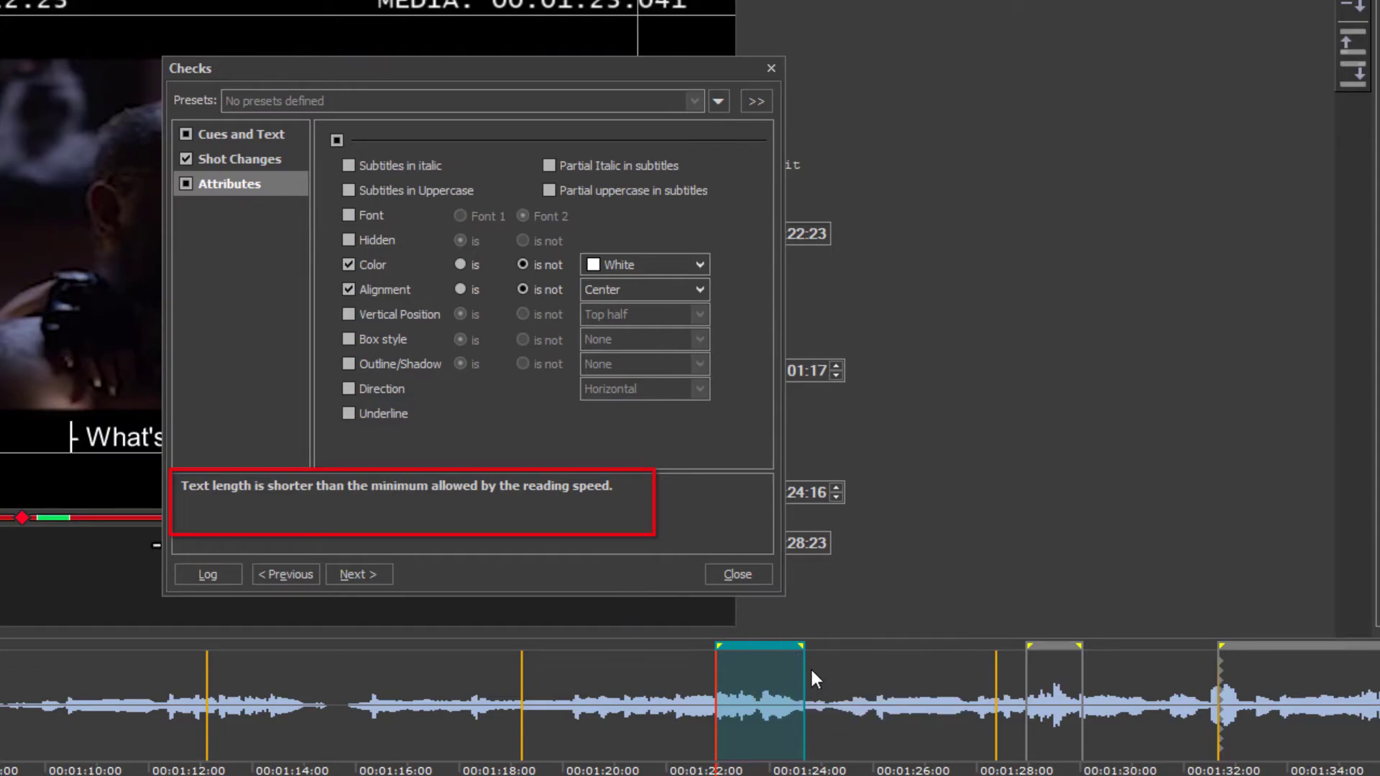
# Trim subtitle 1 to end at 00:01:24:14, browse the 104-subtitle check log, and close Checks.
pyautogui.moveTo(800, 669); pyautogui.dragTo(797, 666)
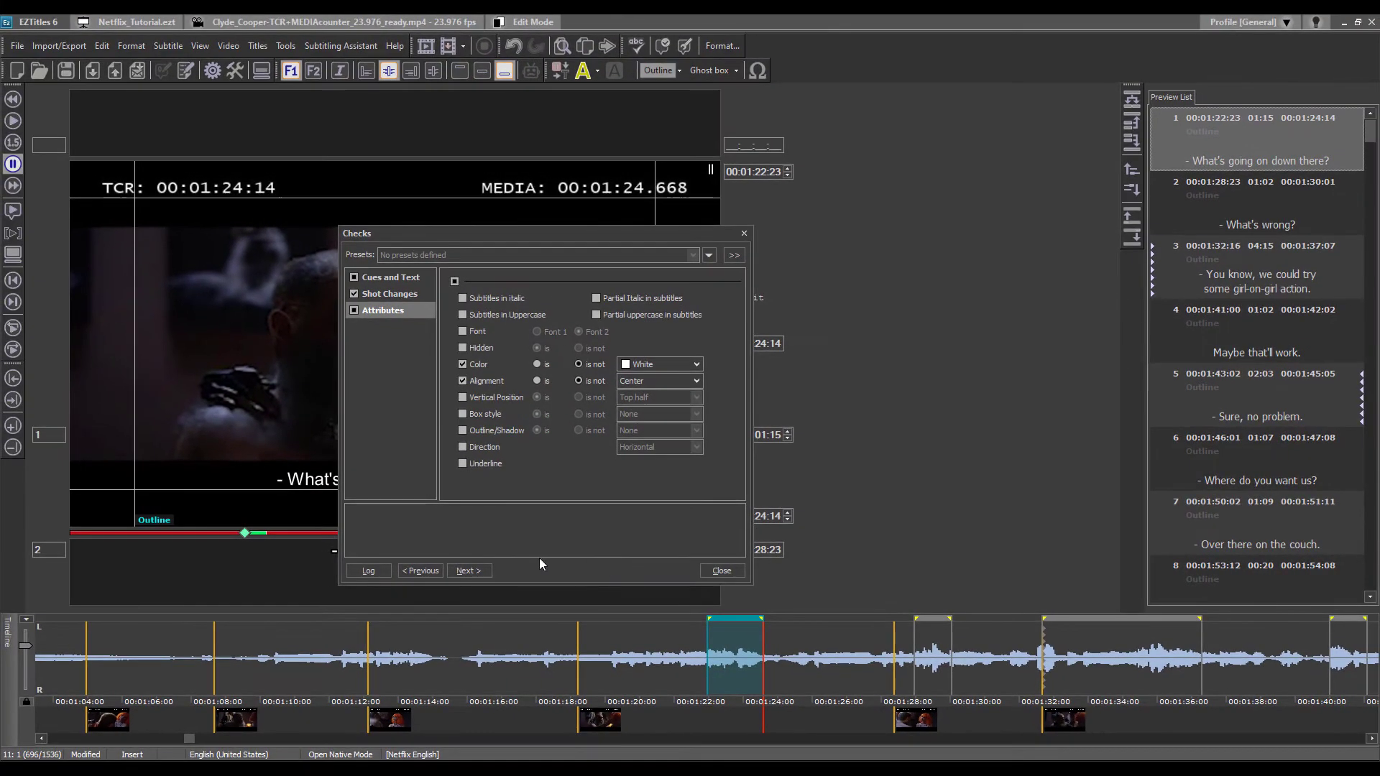
pyautogui.click(366, 571)
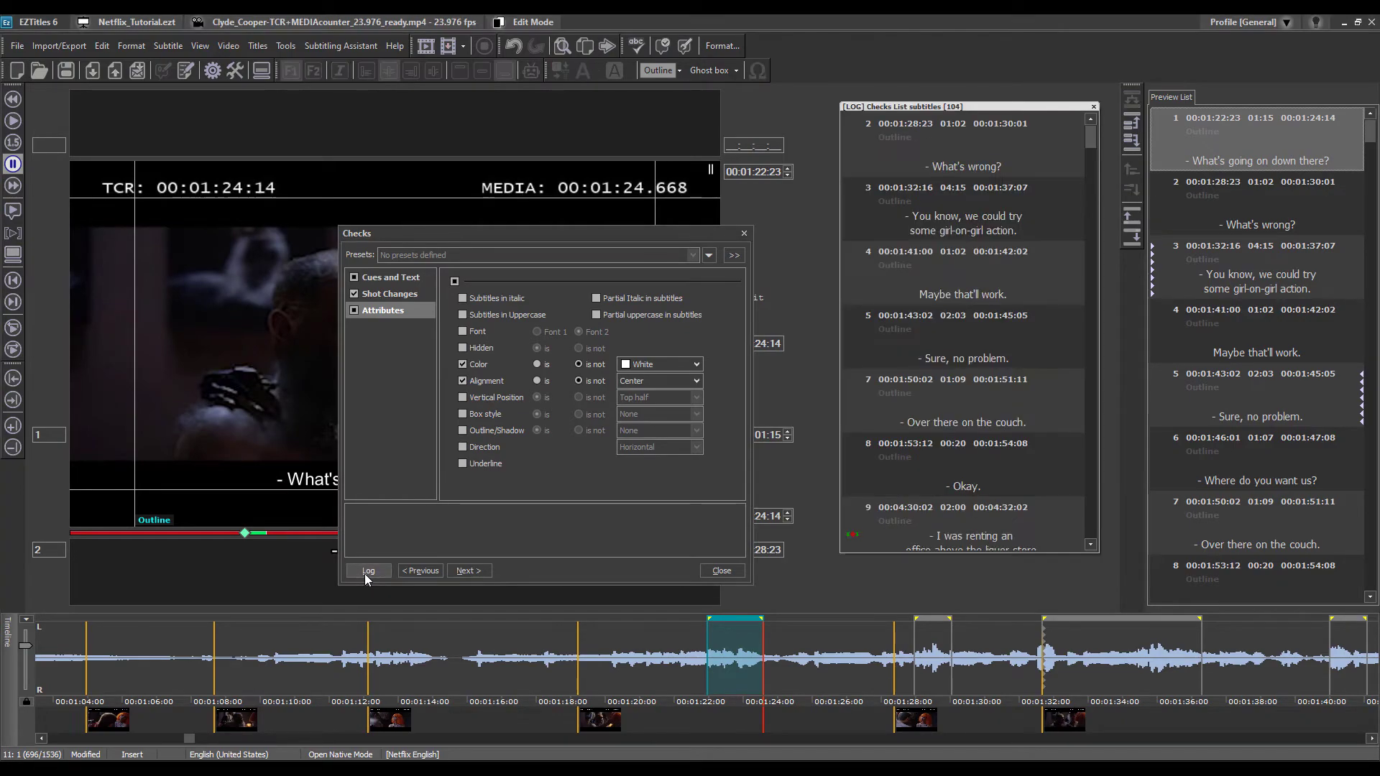
pyautogui.scroll(-3, 1019, 189)
pyautogui.scroll(3, 1019, 189)
pyautogui.click(723, 571)
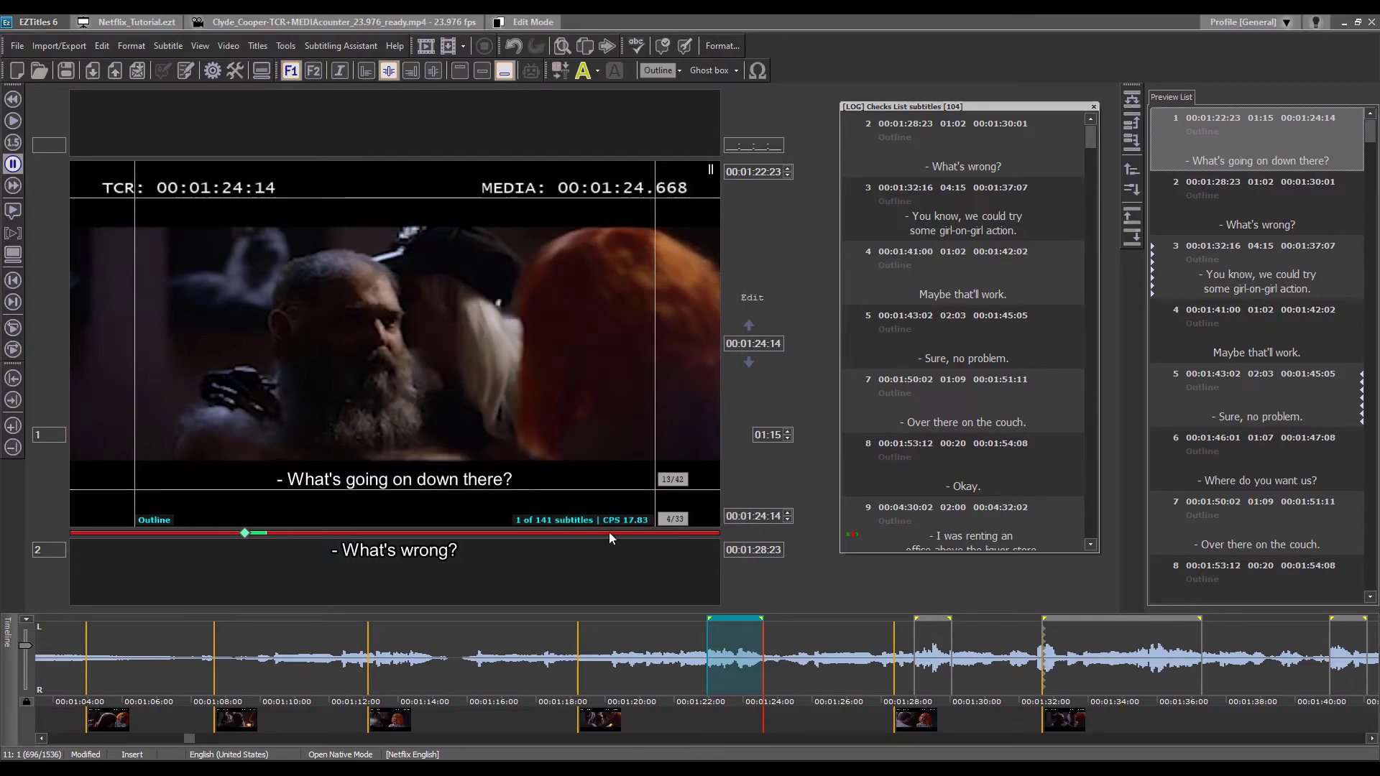
# Limit Fix Subtitles to the check log with reading-speed, 12-frame interval and min/max duration fixes.
pyautogui.click(258, 45)
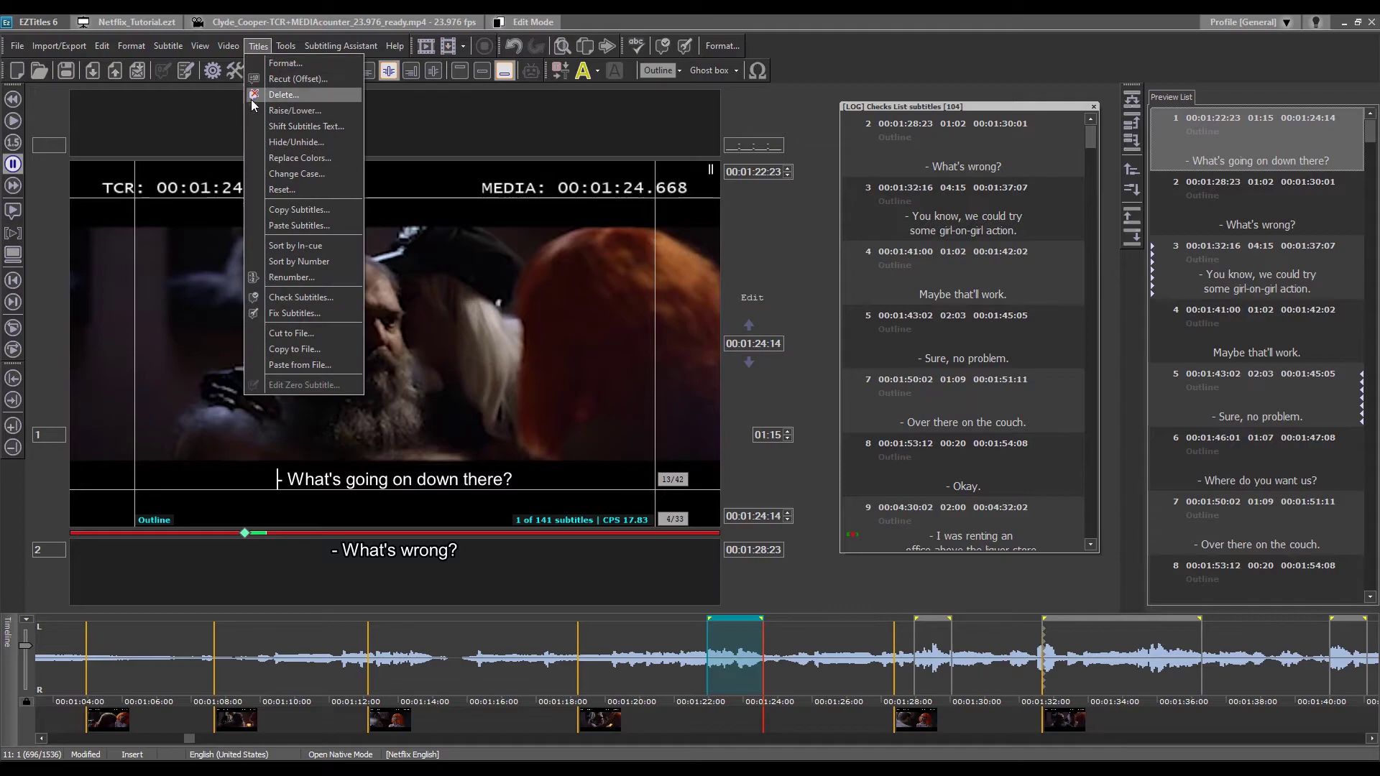
pyautogui.click(317, 315)
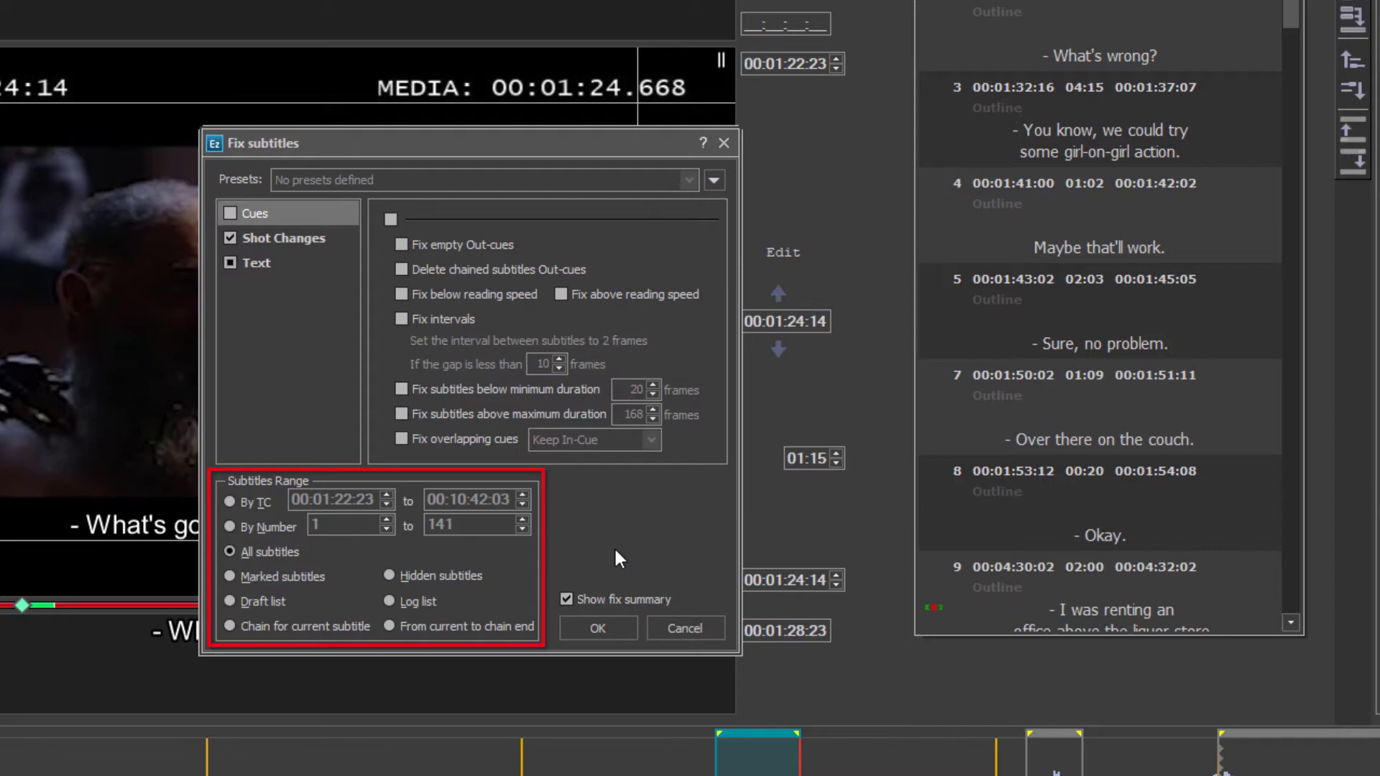
pyautogui.click(388, 602)
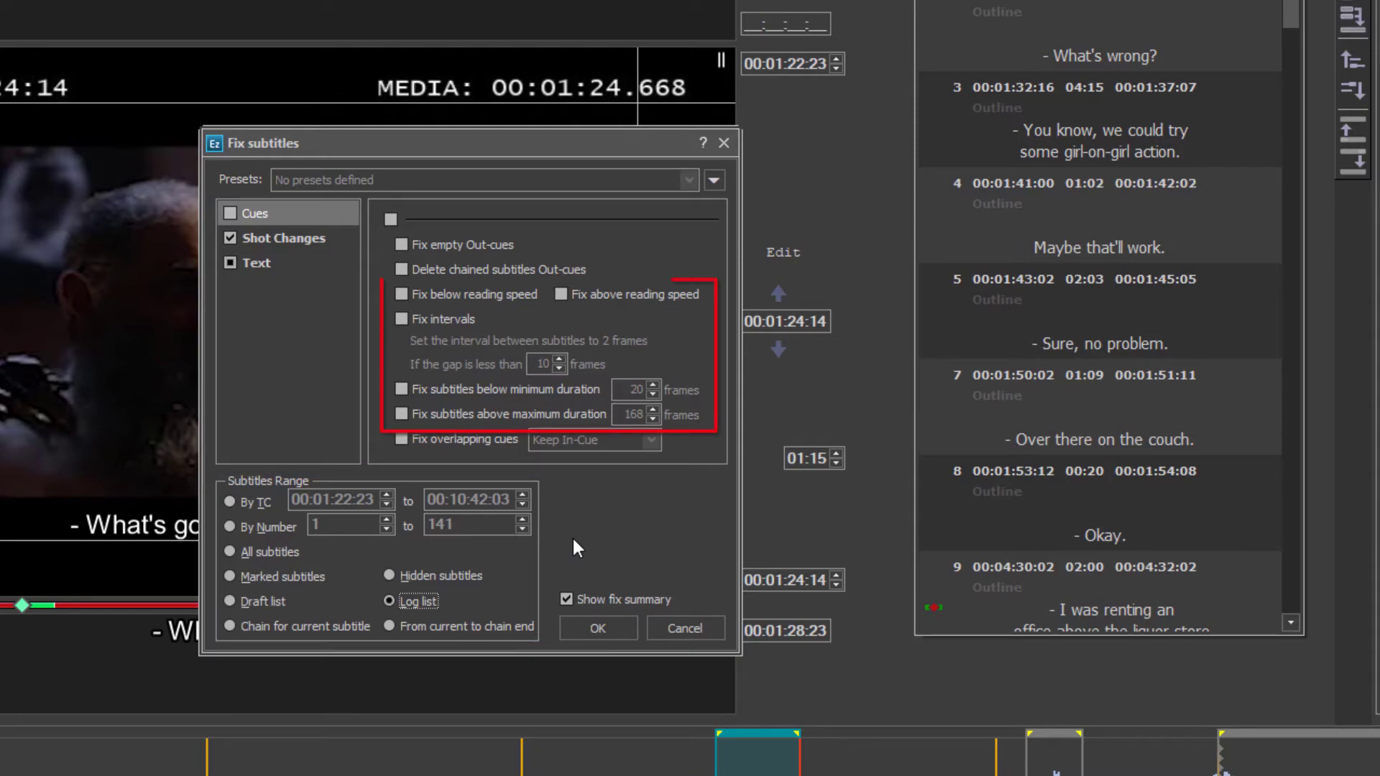
pyautogui.click(501, 294)
pyautogui.click(611, 294)
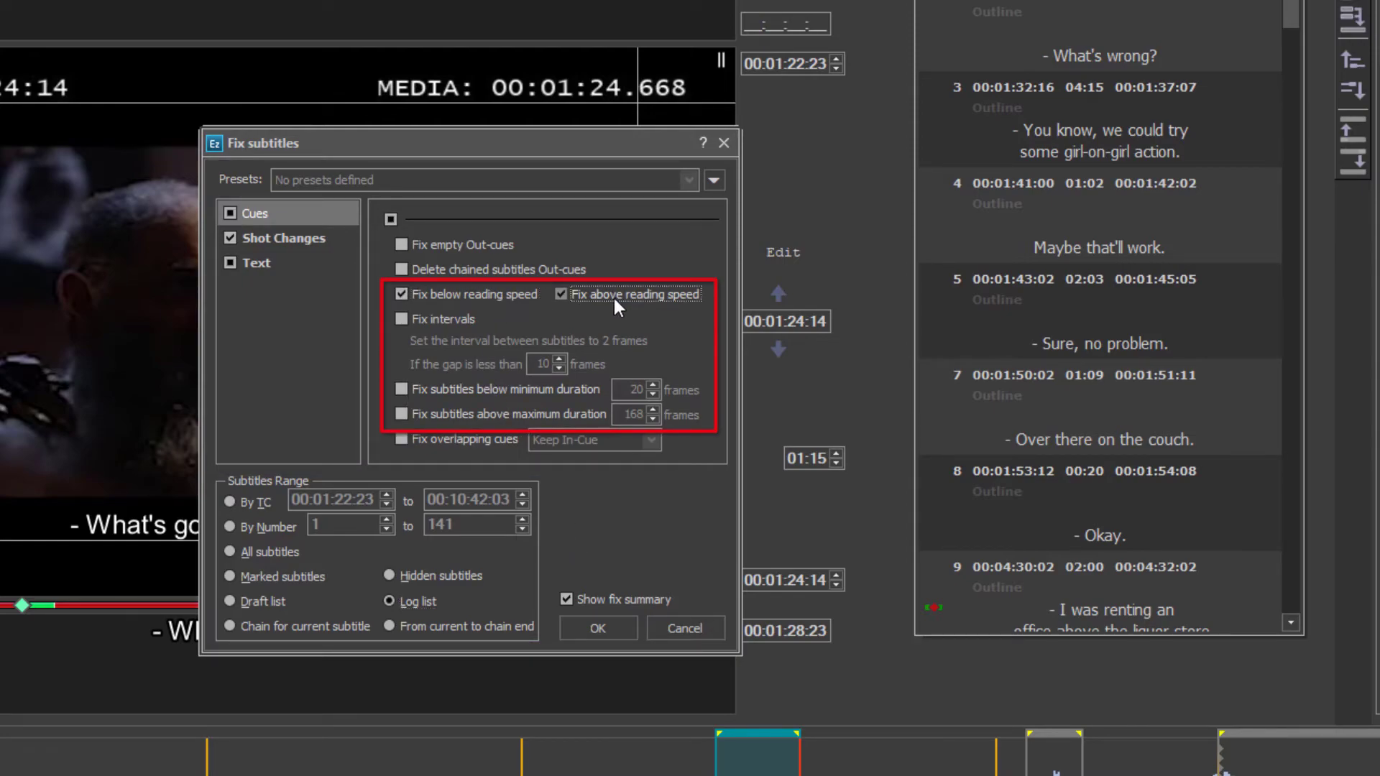
pyautogui.click(461, 323)
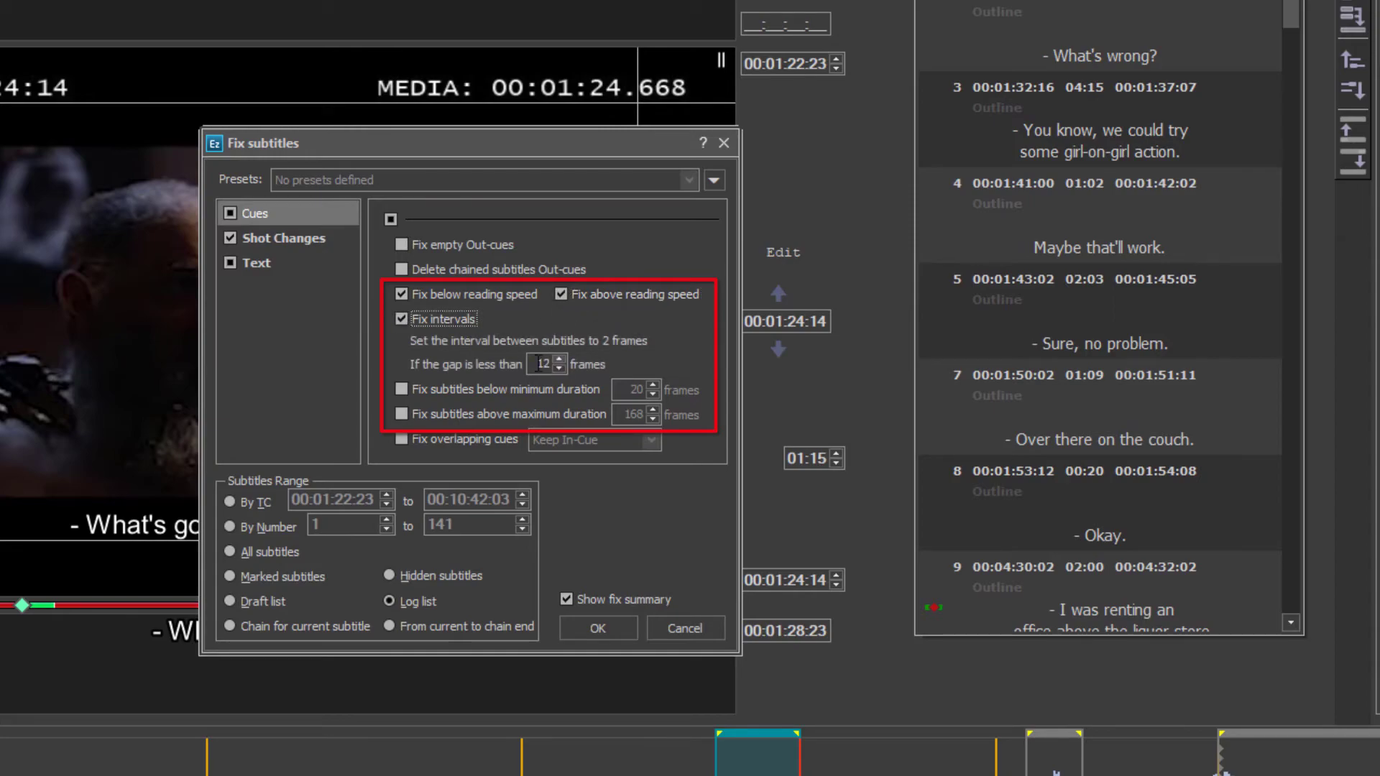
pyautogui.click(558, 358)
pyautogui.click(402, 389)
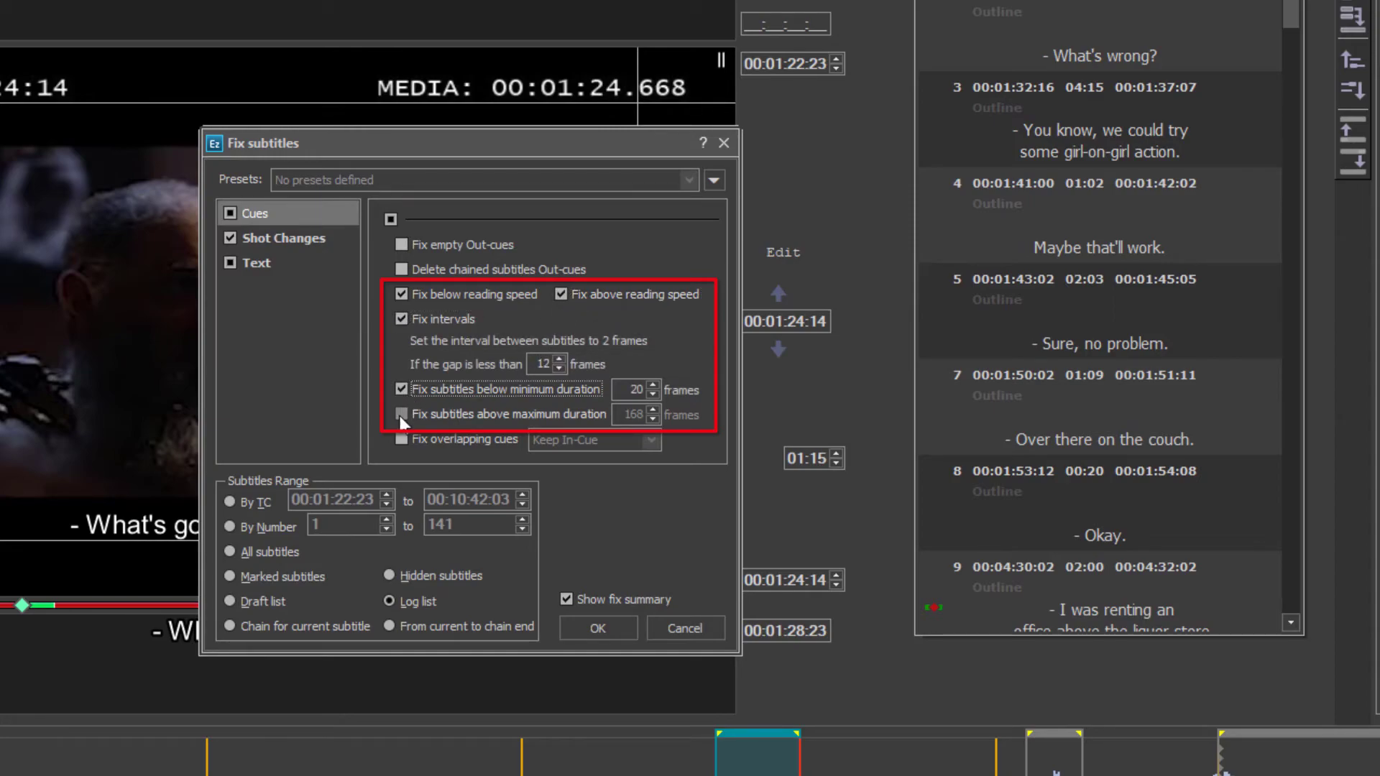
pyautogui.click(402, 417)
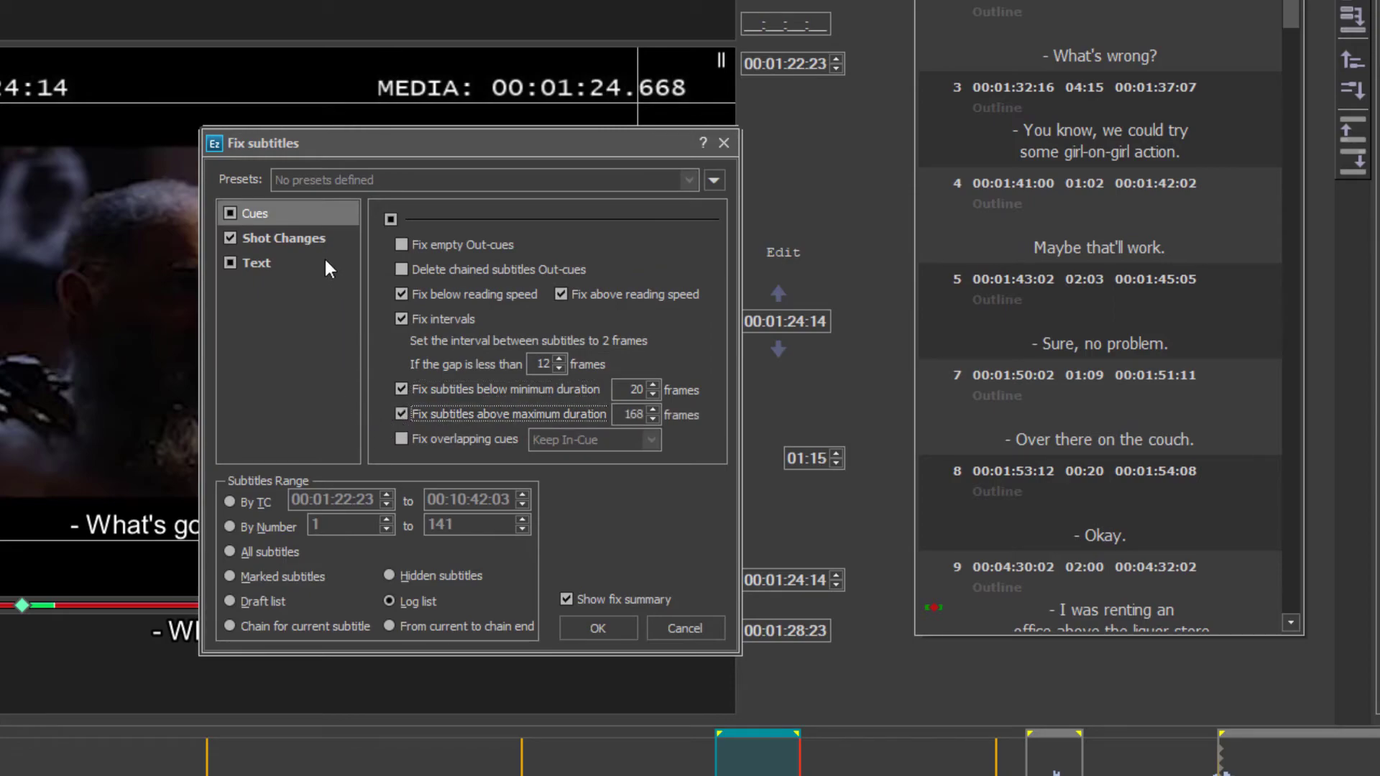
# Add Netflix-mode shot-change snapping and run the subtitle fixes.
pyautogui.click(311, 240)
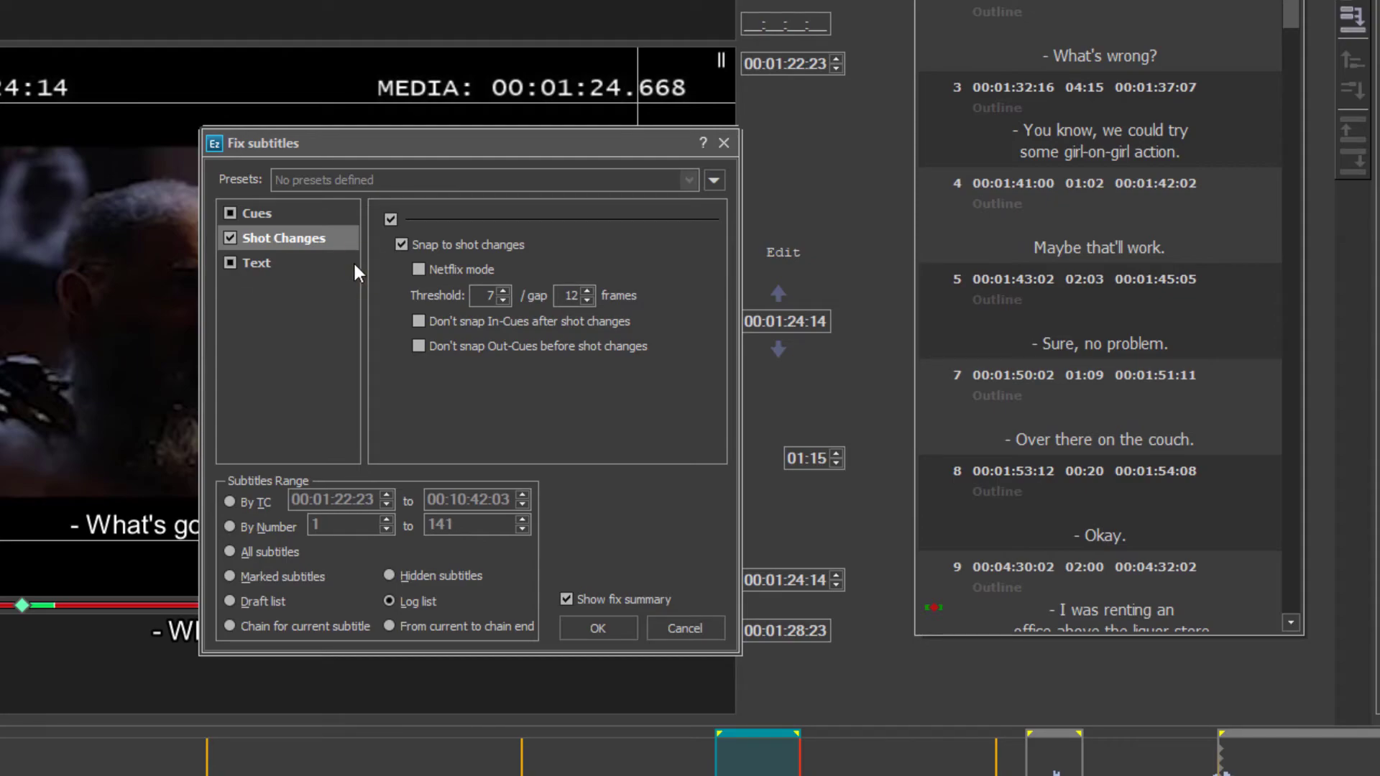
pyautogui.click(419, 270)
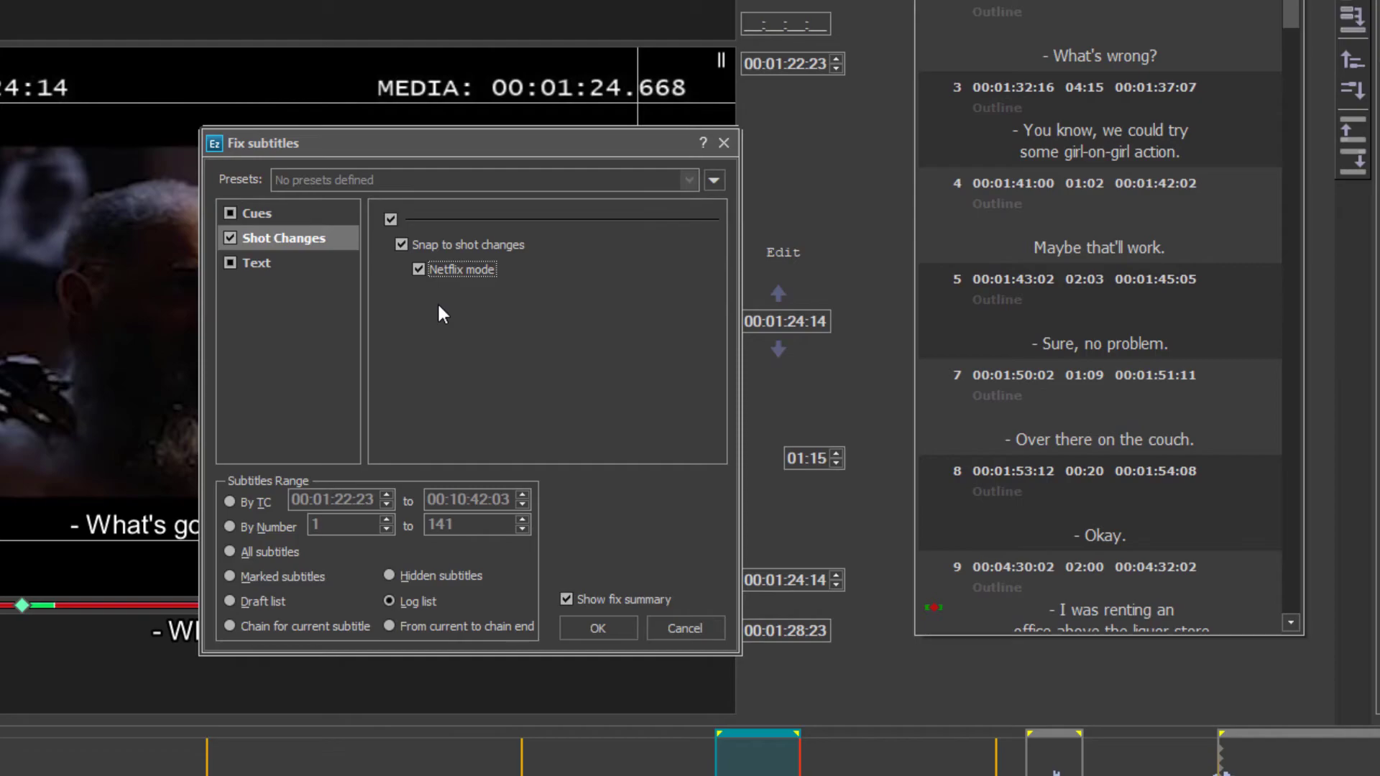
pyautogui.click(597, 629)
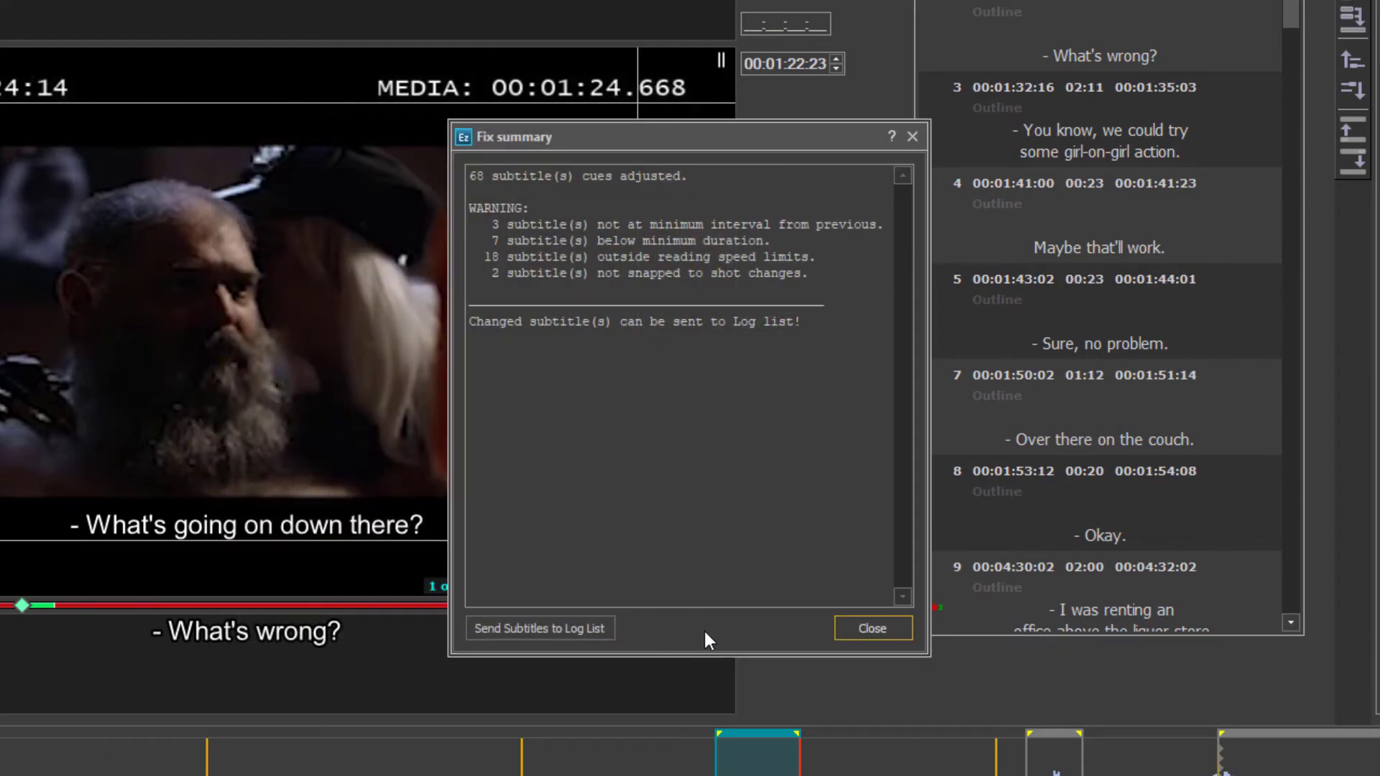
# Close the fix summary reporting 68 adjusted cues.
pyautogui.click(894, 624)
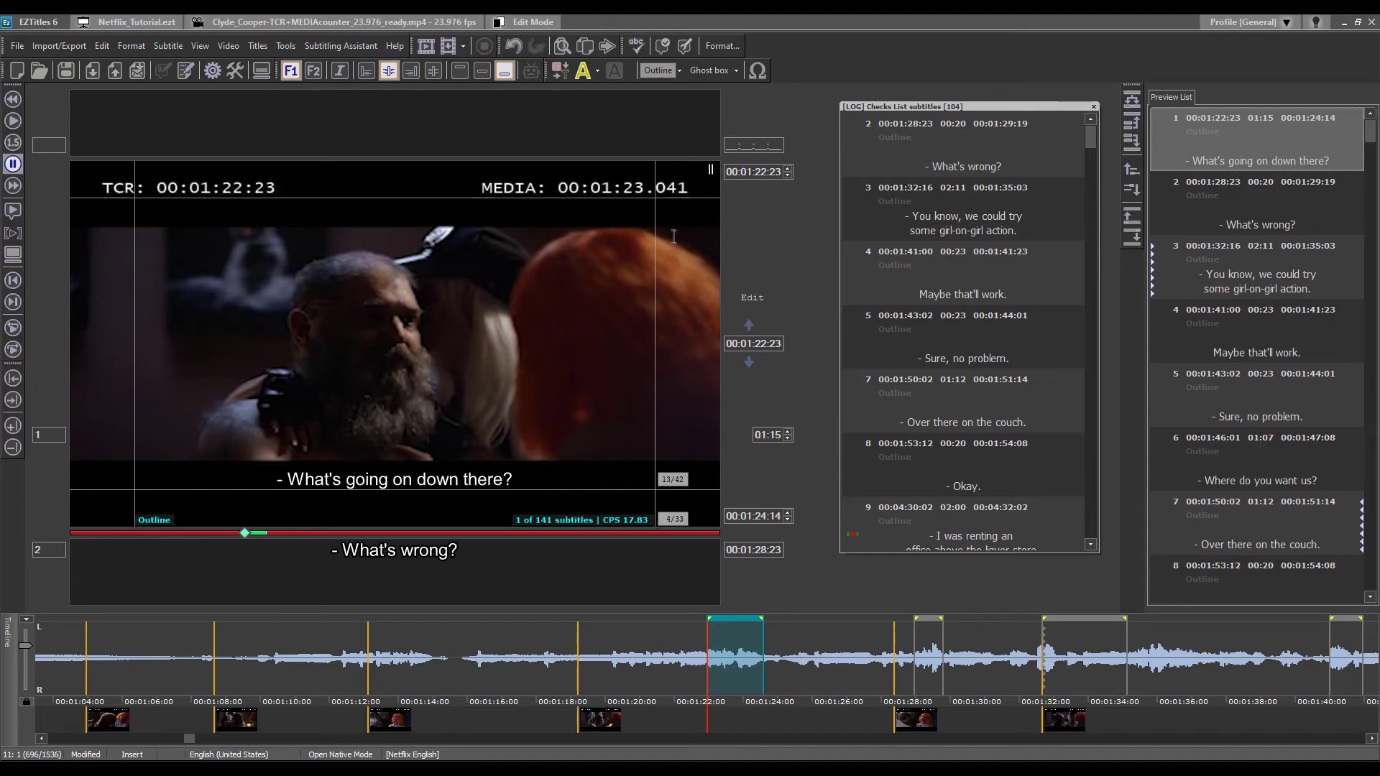
pyautogui.click(660, 49)
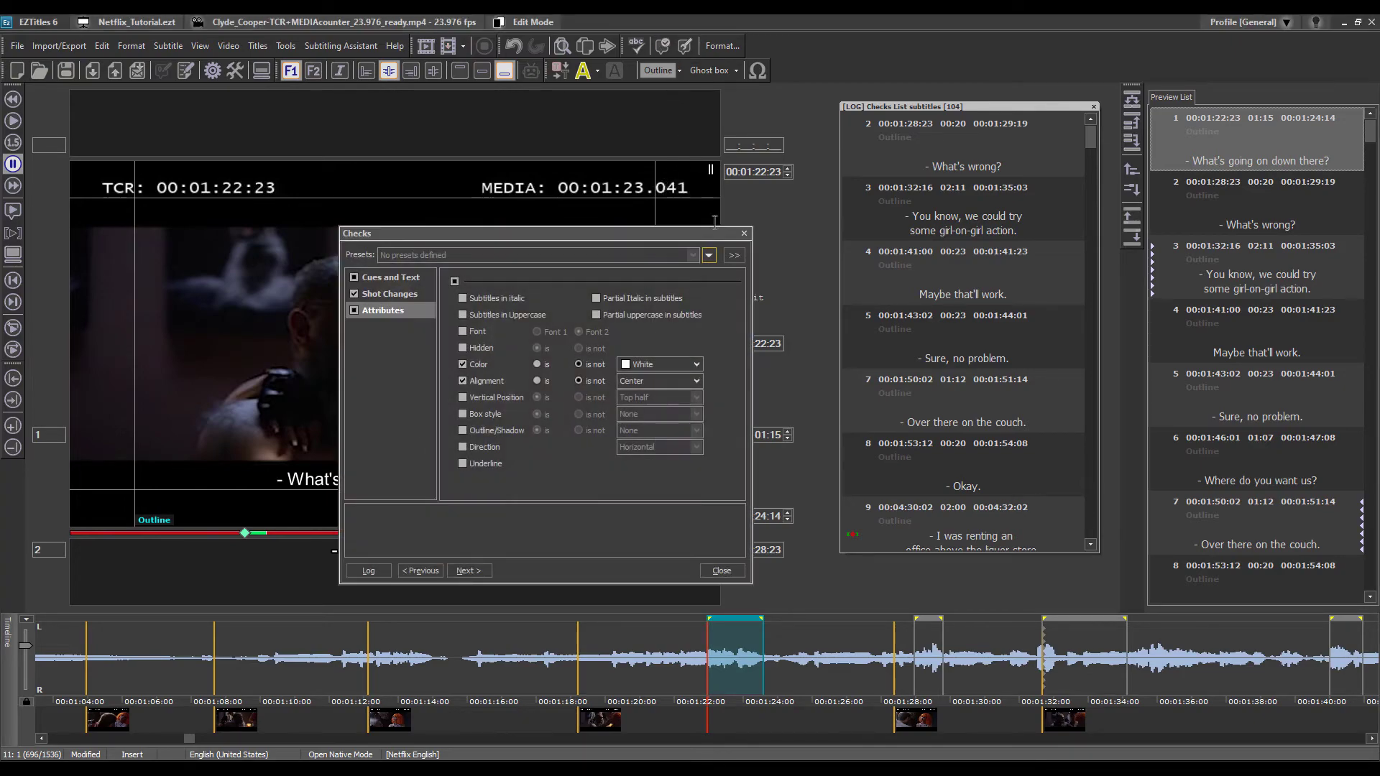
pyautogui.click(708, 257)
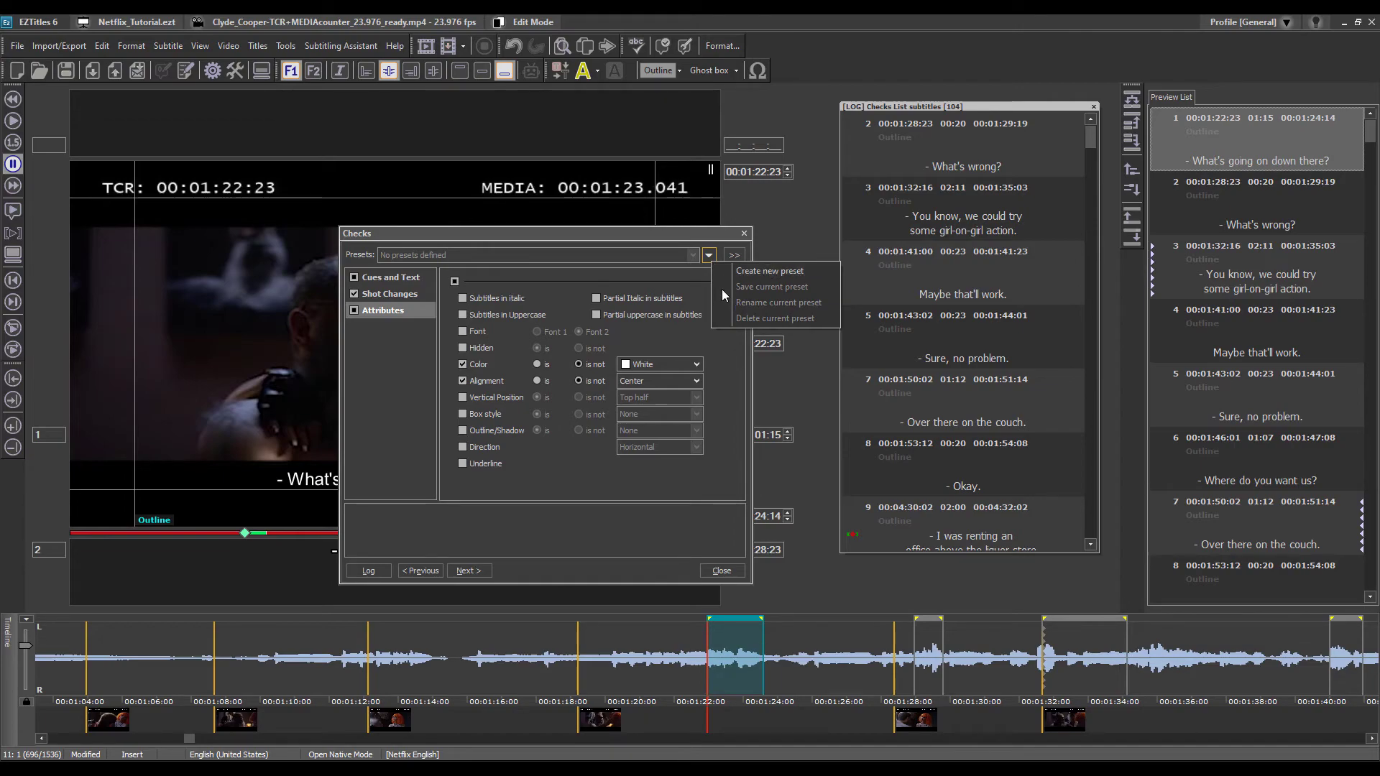
pyautogui.click(709, 574)
pyautogui.click(708, 574)
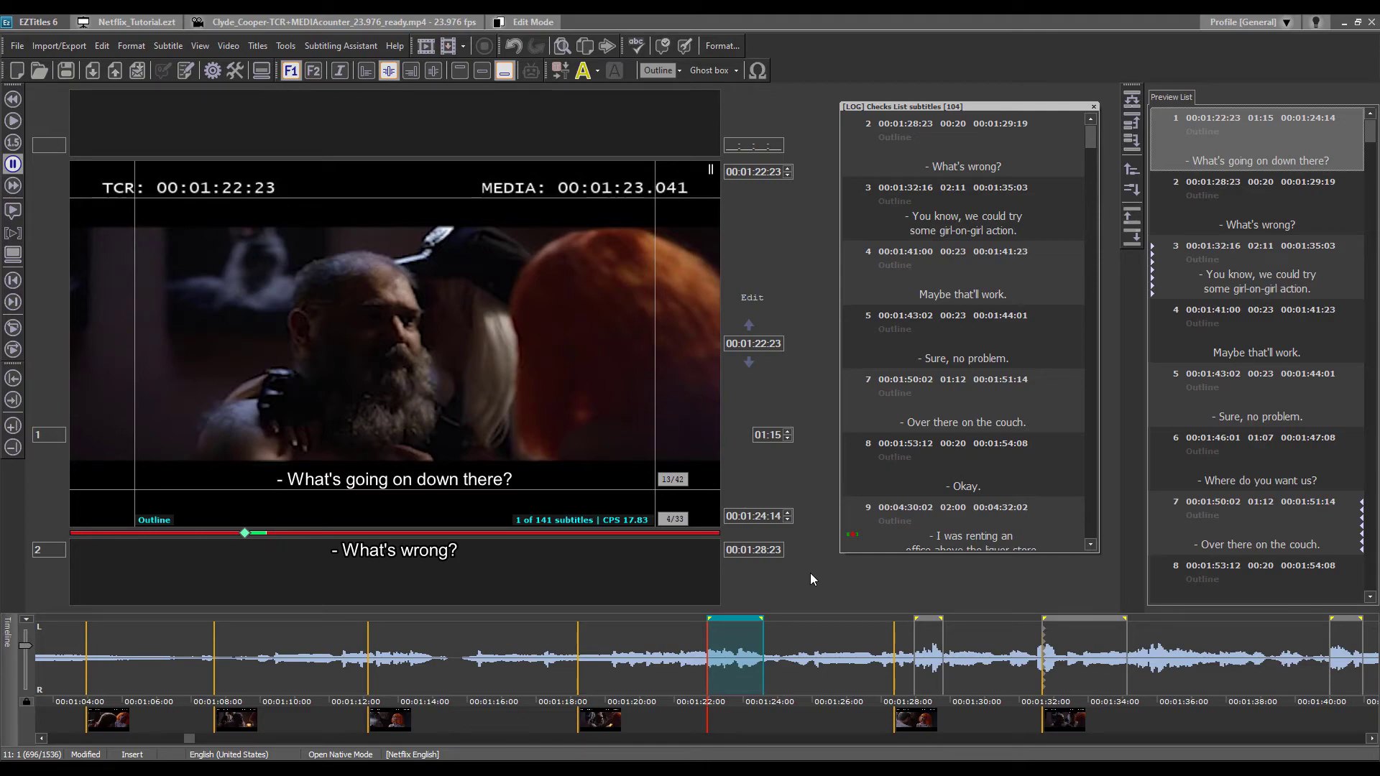
# Format all subtitles as centred white text, then close the Checks List log.
pyautogui.click(260, 46)
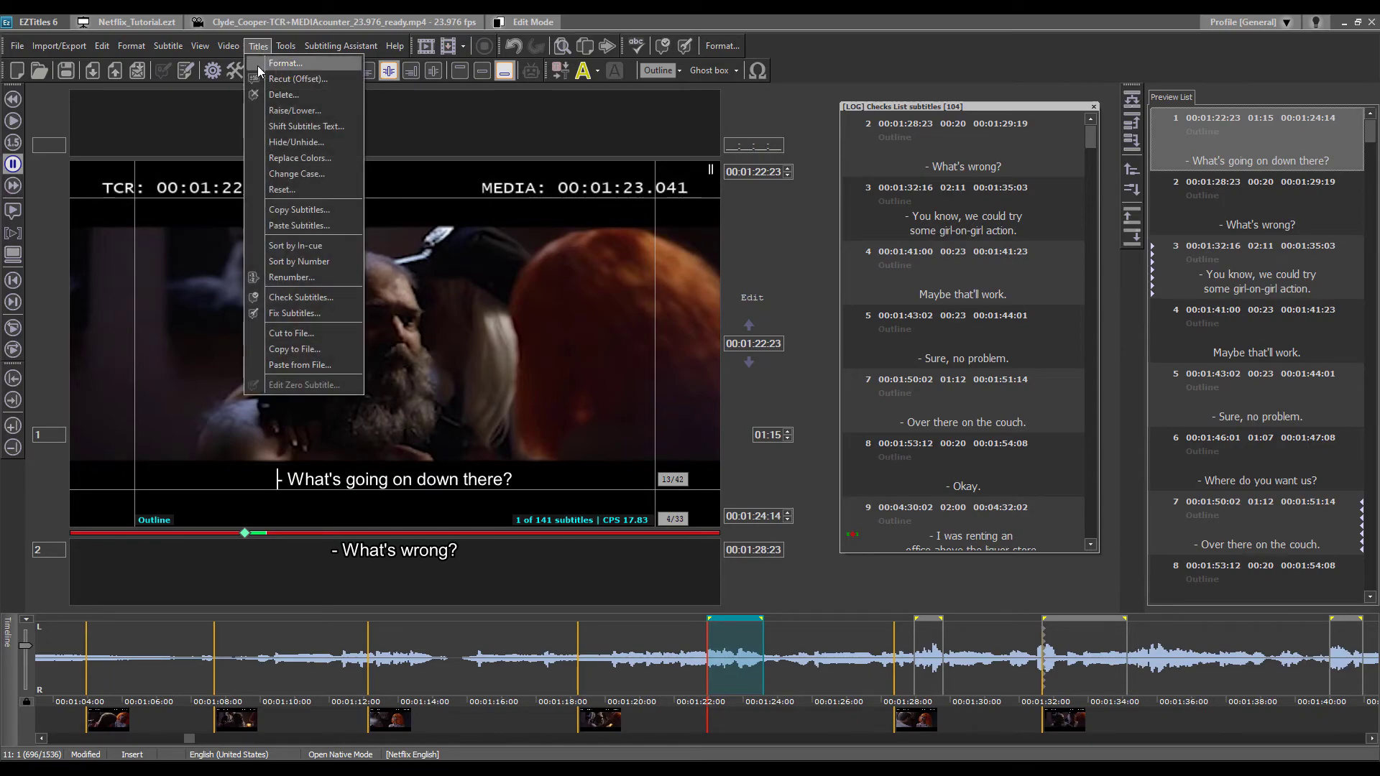
pyautogui.click(257, 63)
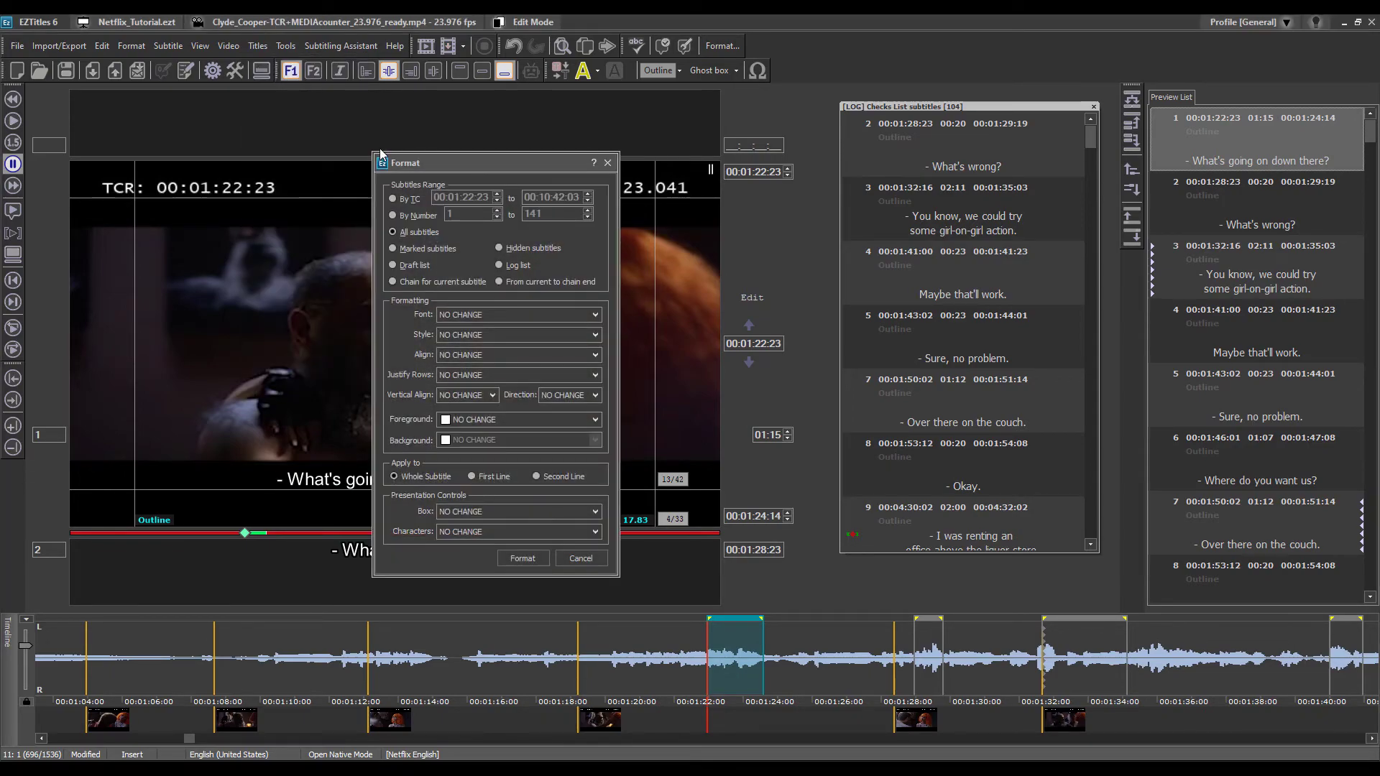
pyautogui.click(491, 353)
pyautogui.click(471, 403)
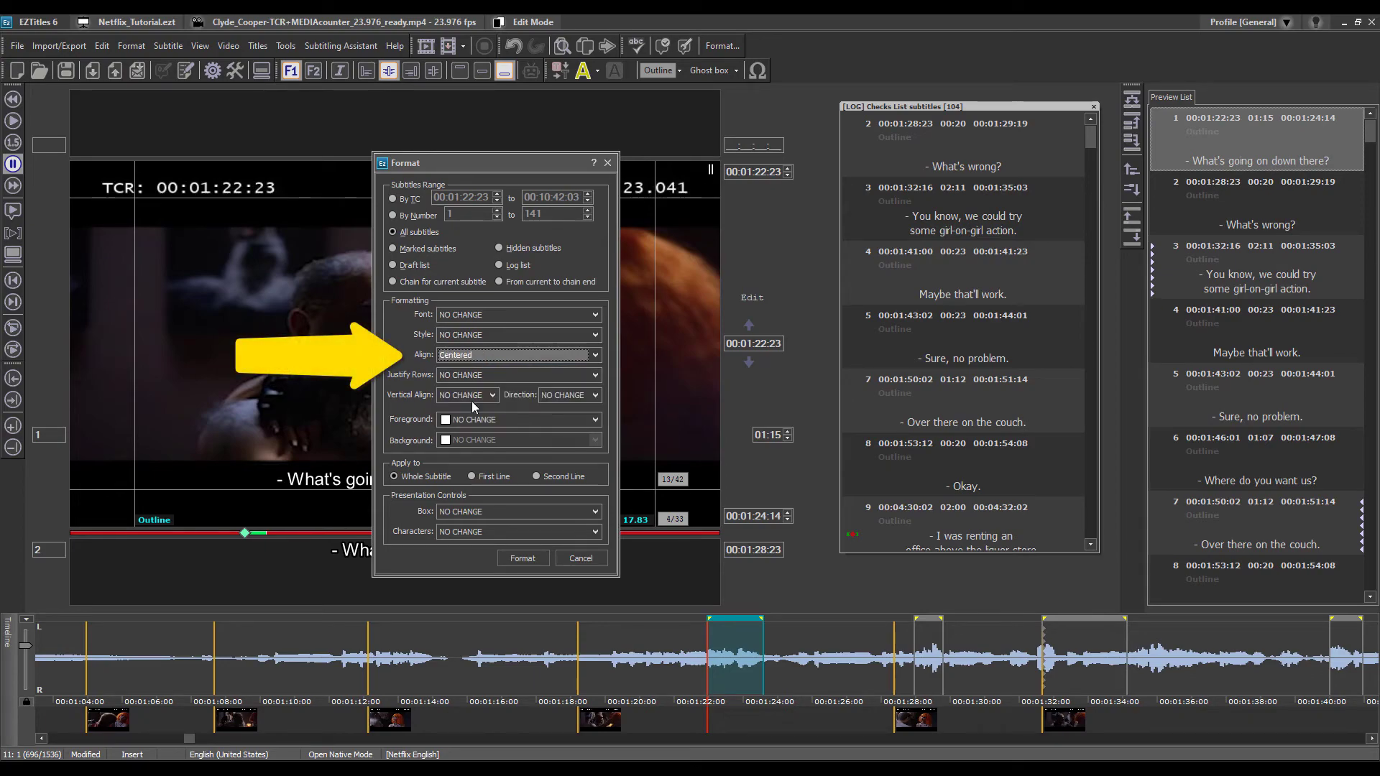
pyautogui.click(474, 421)
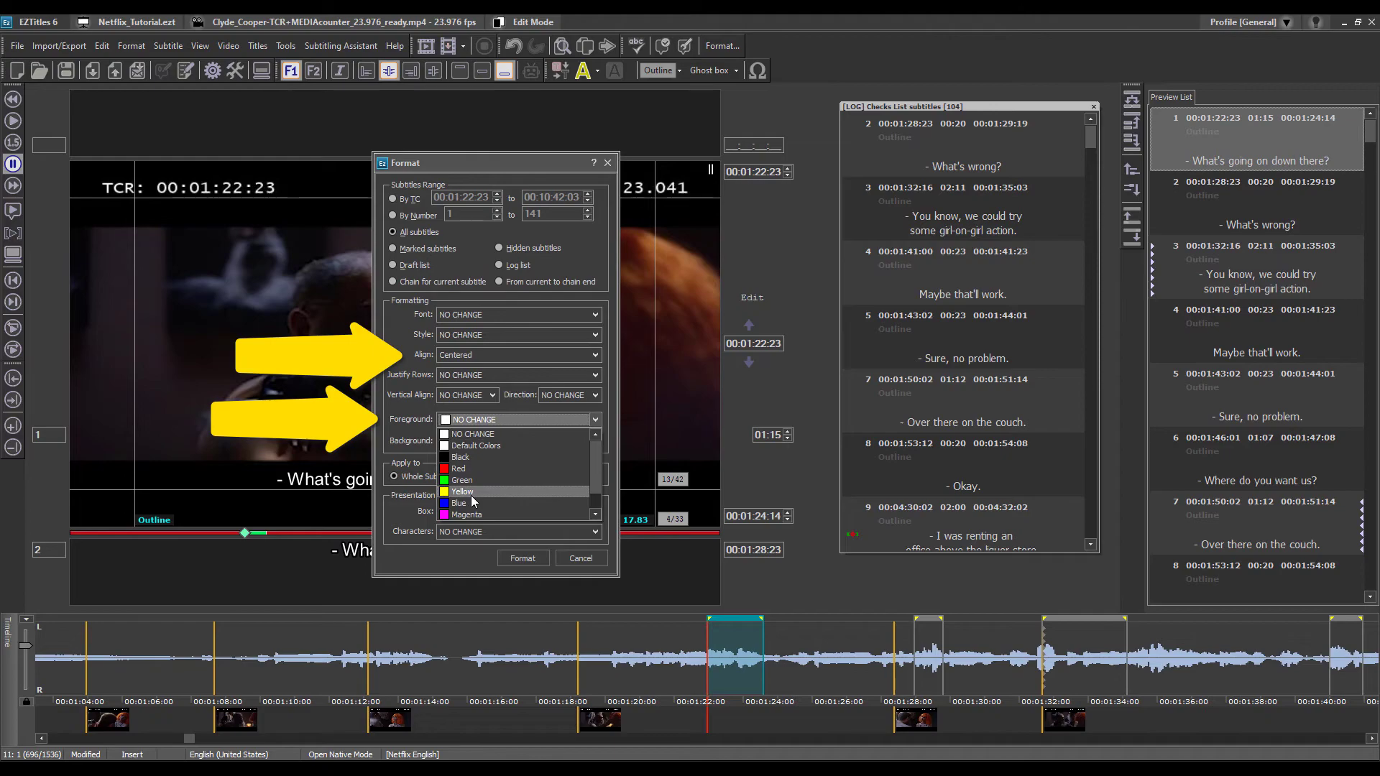
pyautogui.click(472, 515)
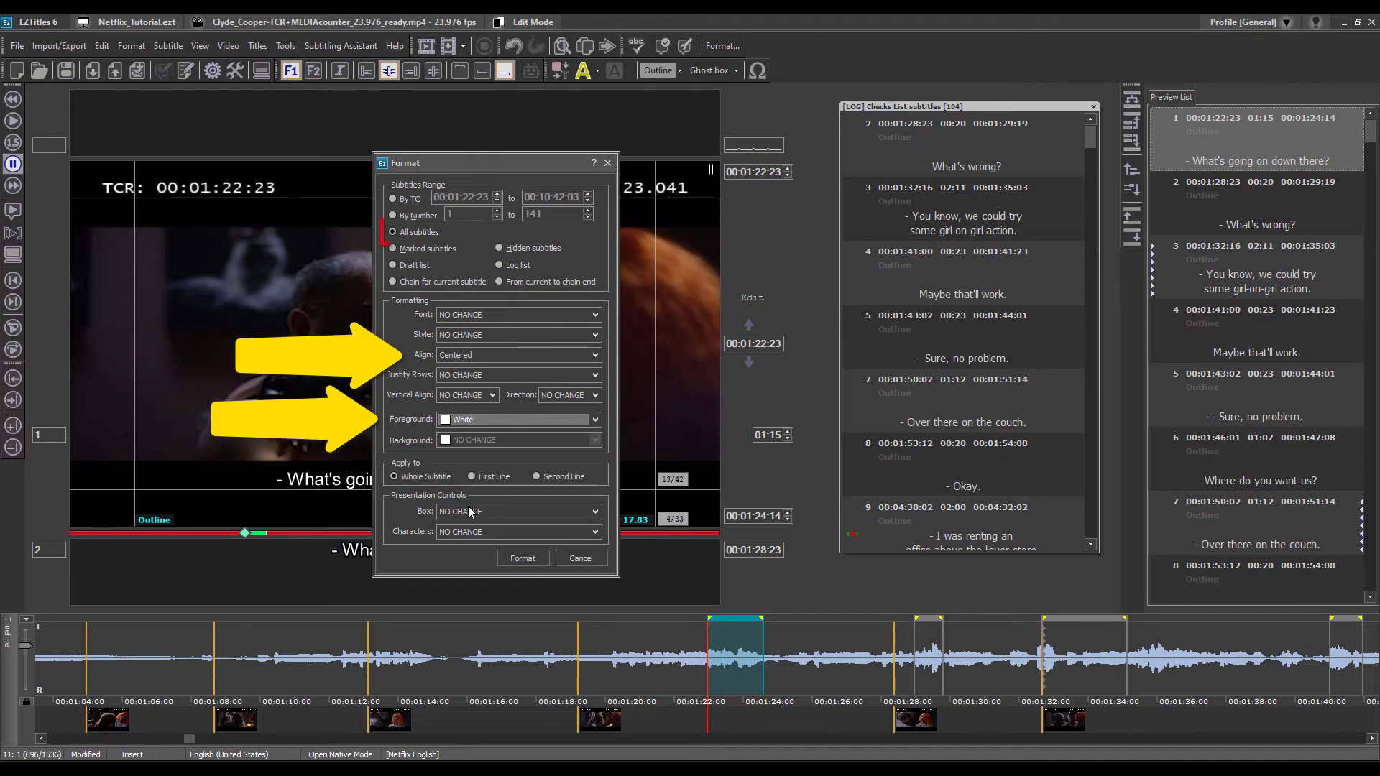
pyautogui.click(529, 559)
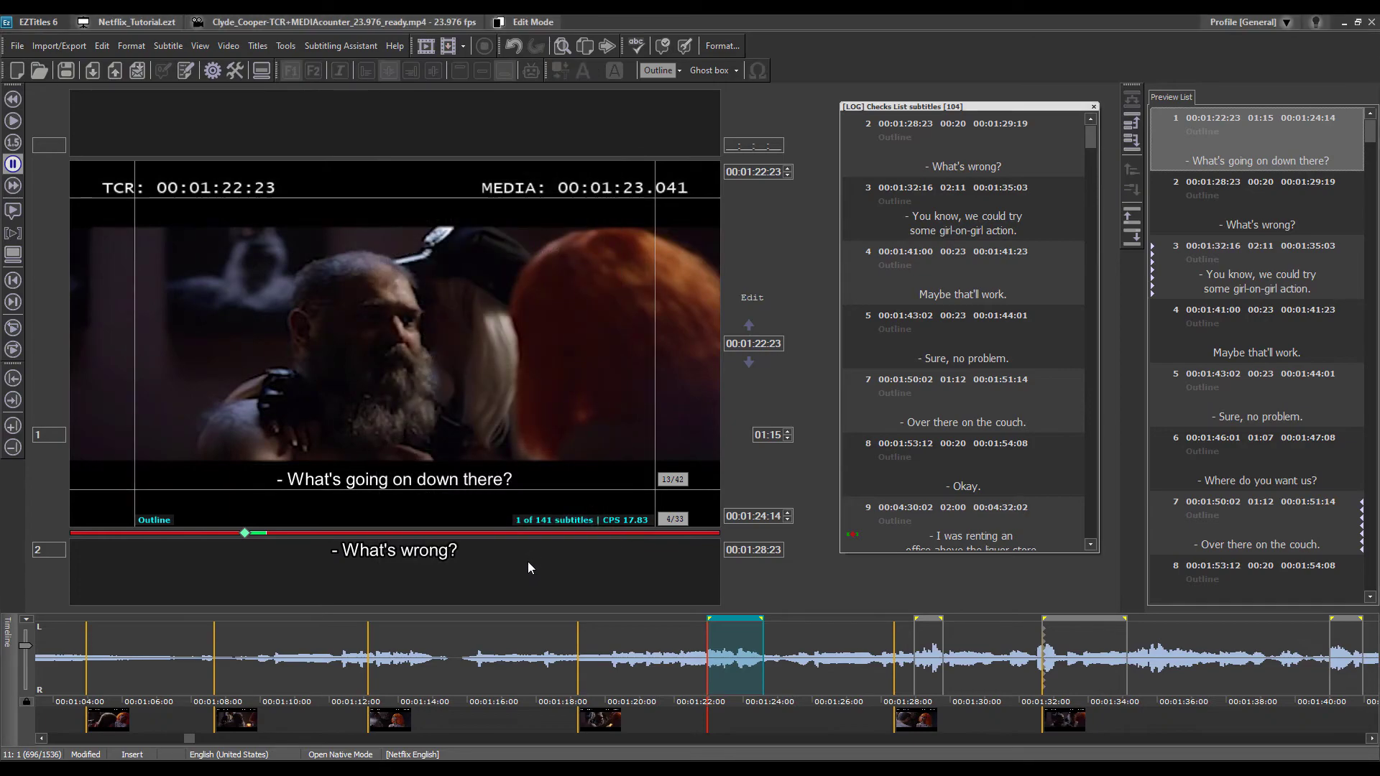
pyautogui.click(1093, 108)
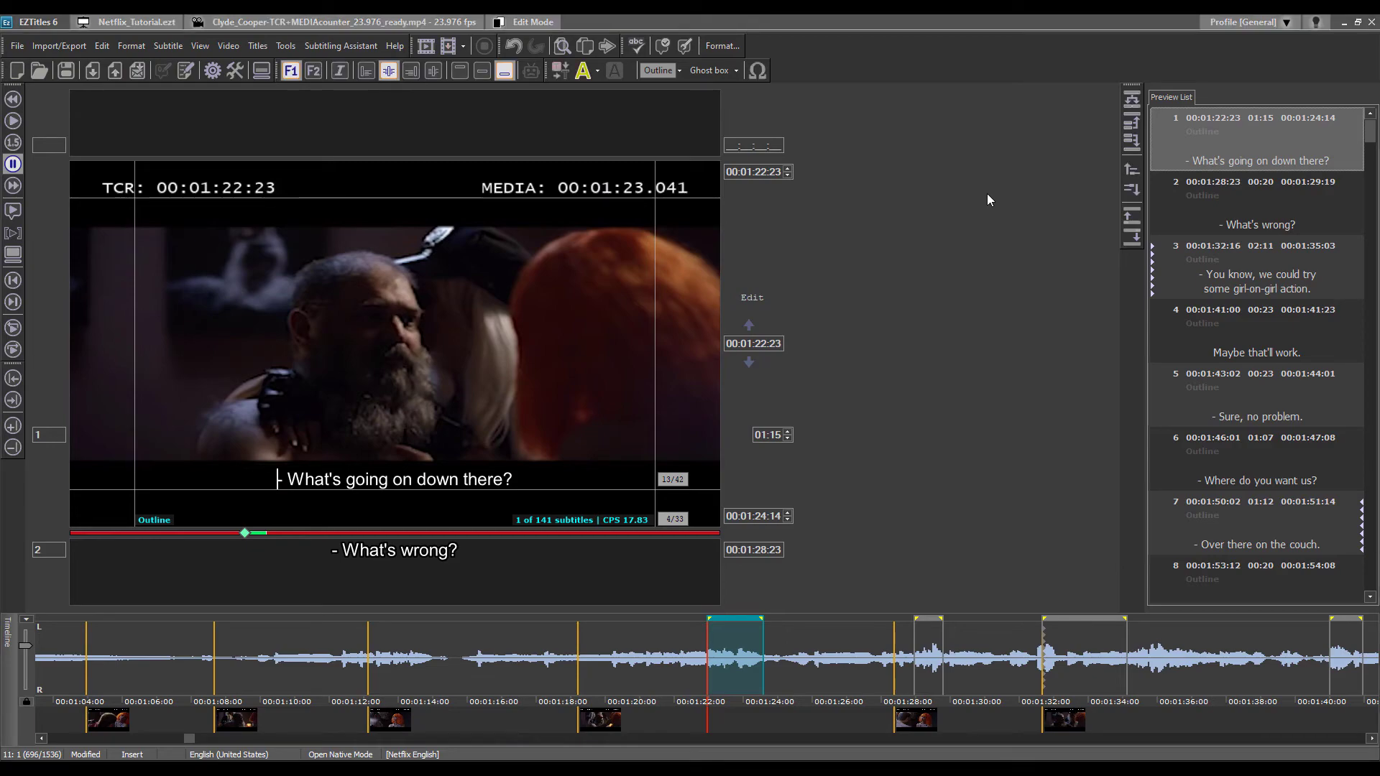
# Pick Netflix Timed Text (NFLX-TT) under Timed Text export formats and continue to its options.
pyautogui.click(118, 69)
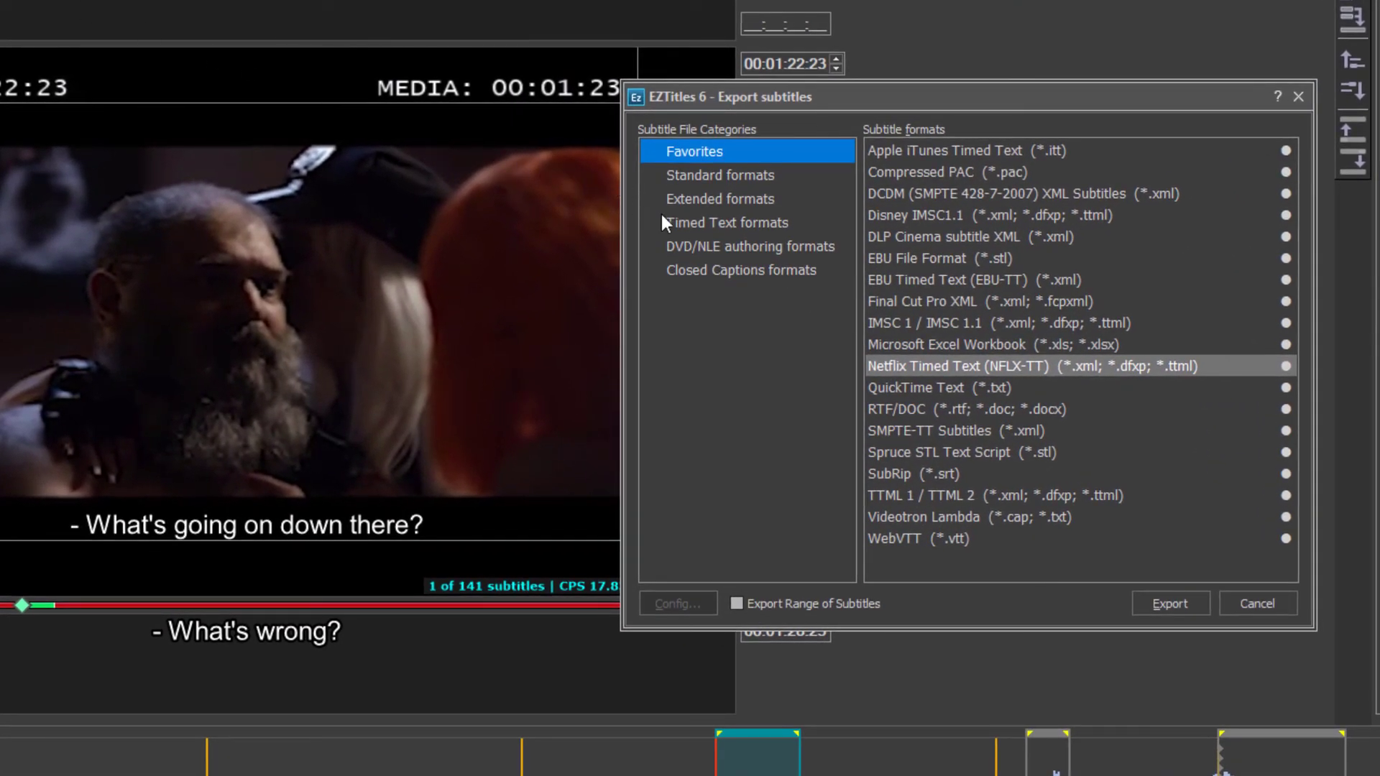
pyautogui.click(675, 226)
pyautogui.click(878, 261)
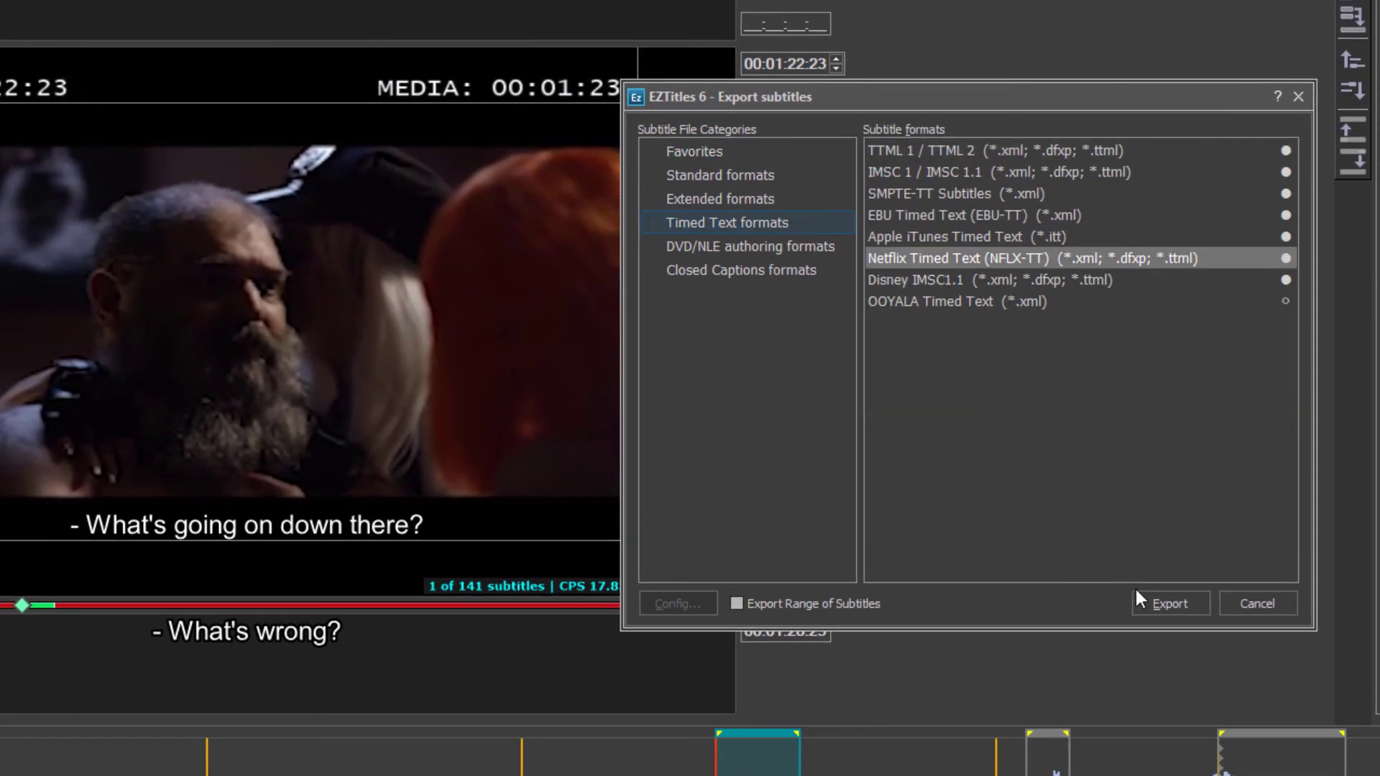
pyautogui.click(1154, 609)
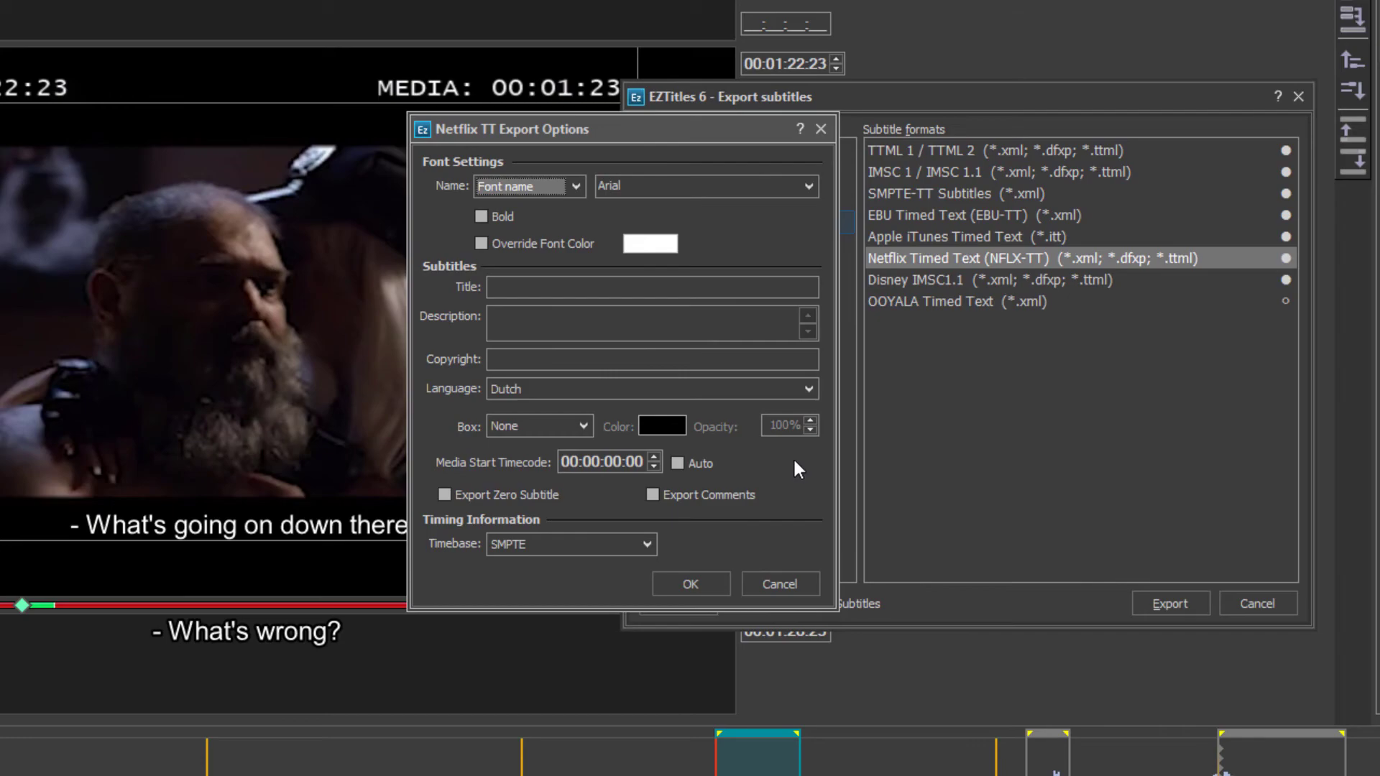
# Change the export language from Dutch to English and enter the title 'EZTitles'.
pyautogui.click(805, 390)
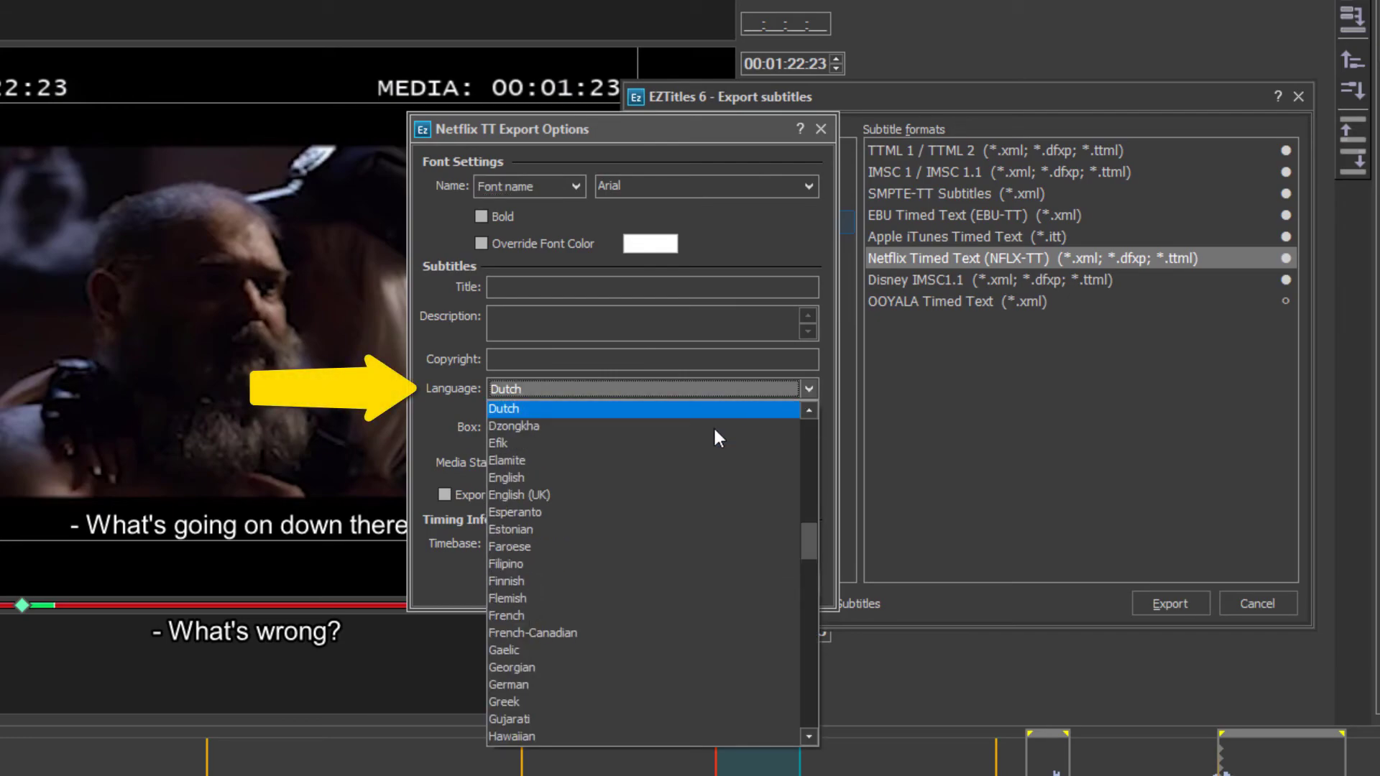
pyautogui.click(622, 477)
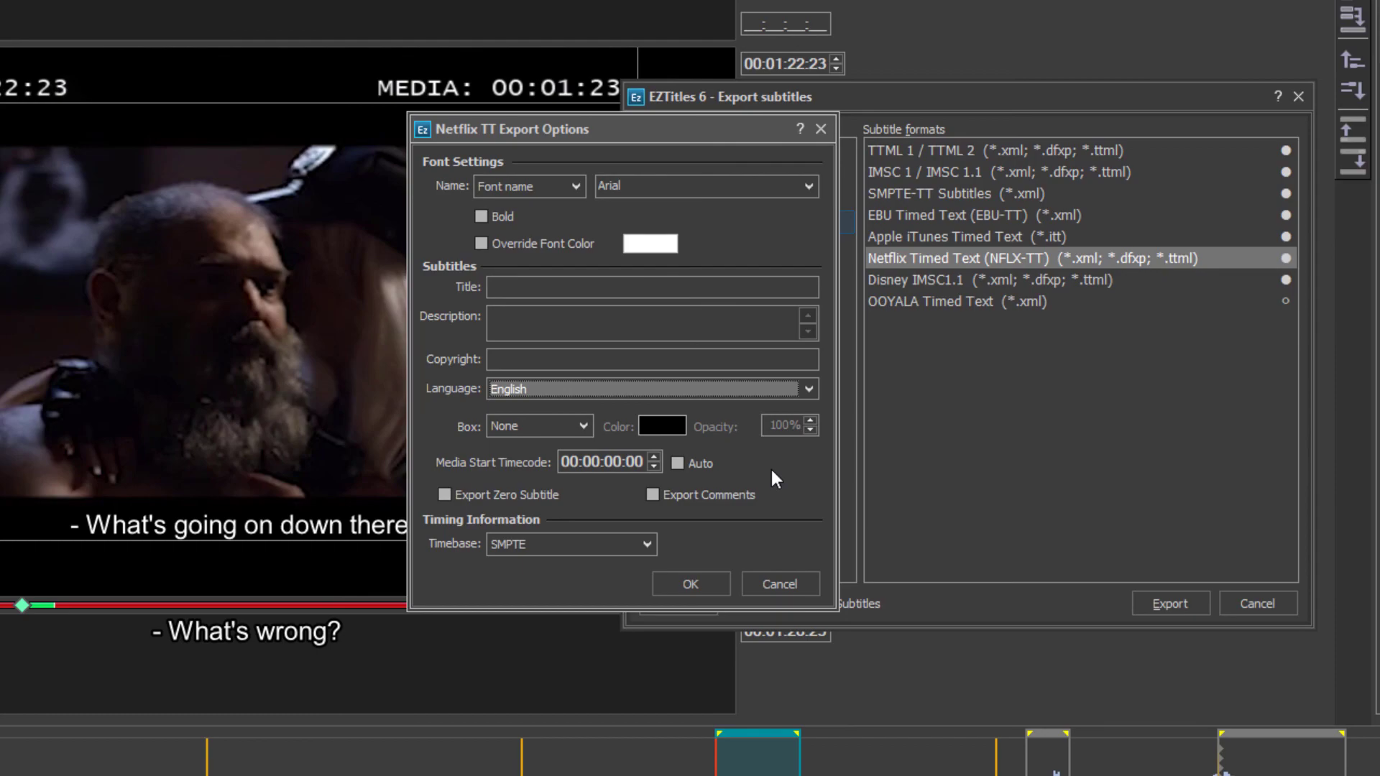
pyautogui.click(637, 288)
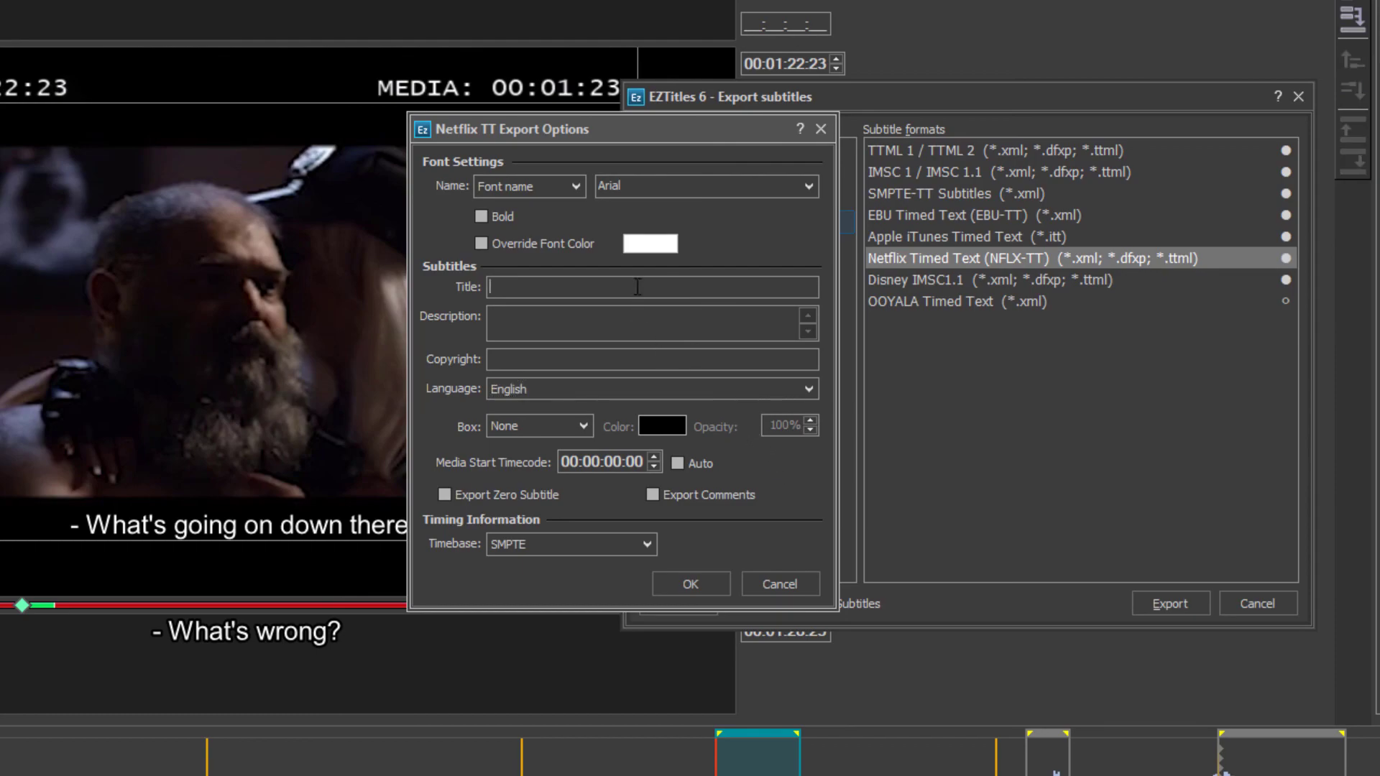
pyautogui.write('EZT')
pyautogui.write('itles')
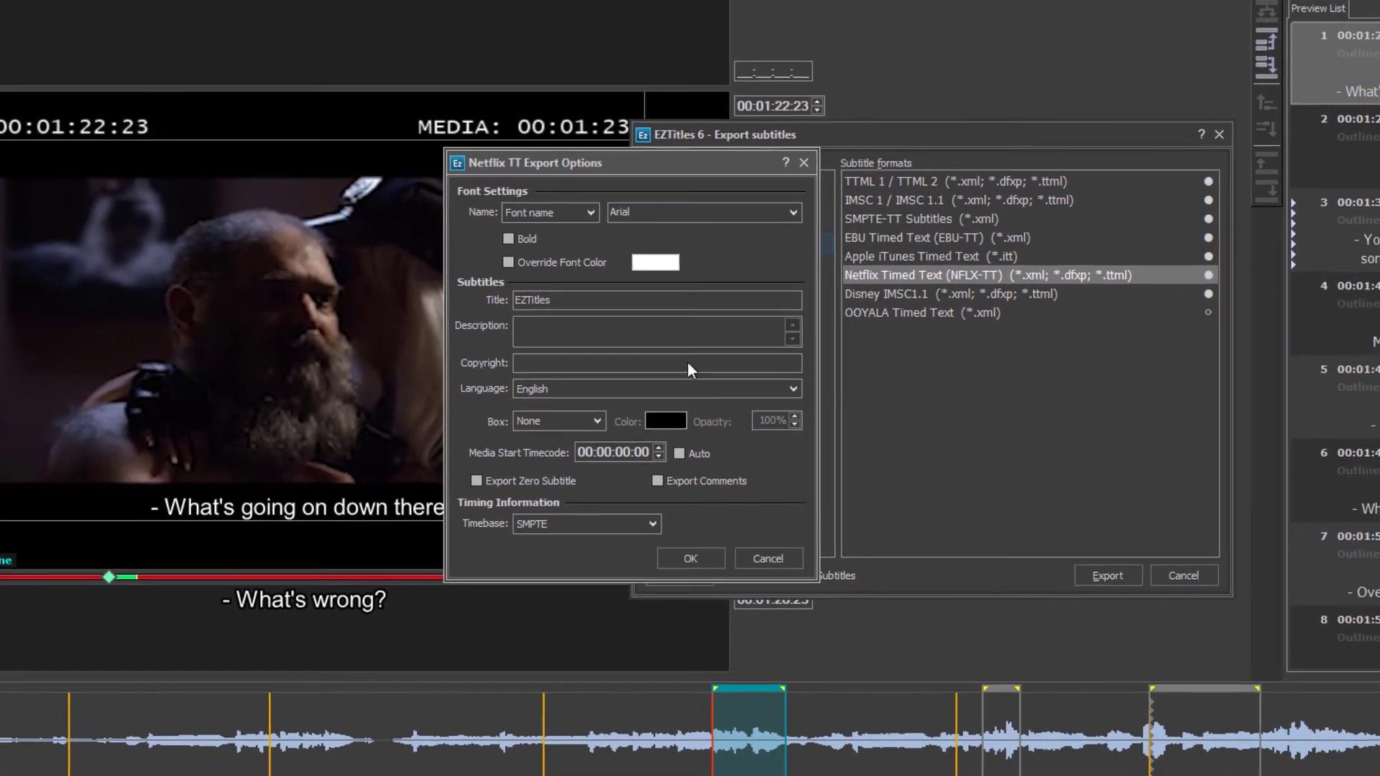
# Confirm the export options and save the file as Netflix_Tutorial.xml.
pyautogui.click(690, 558)
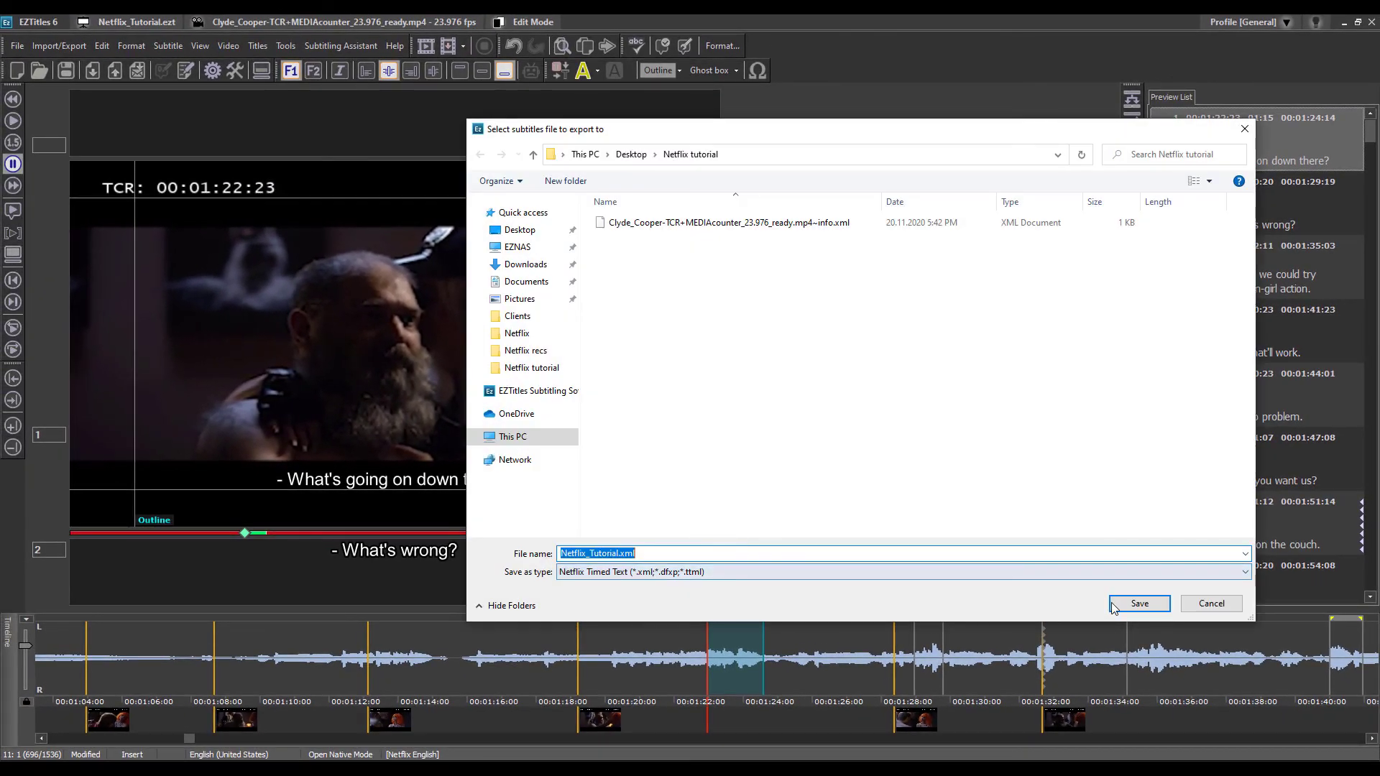
pyautogui.click(1125, 606)
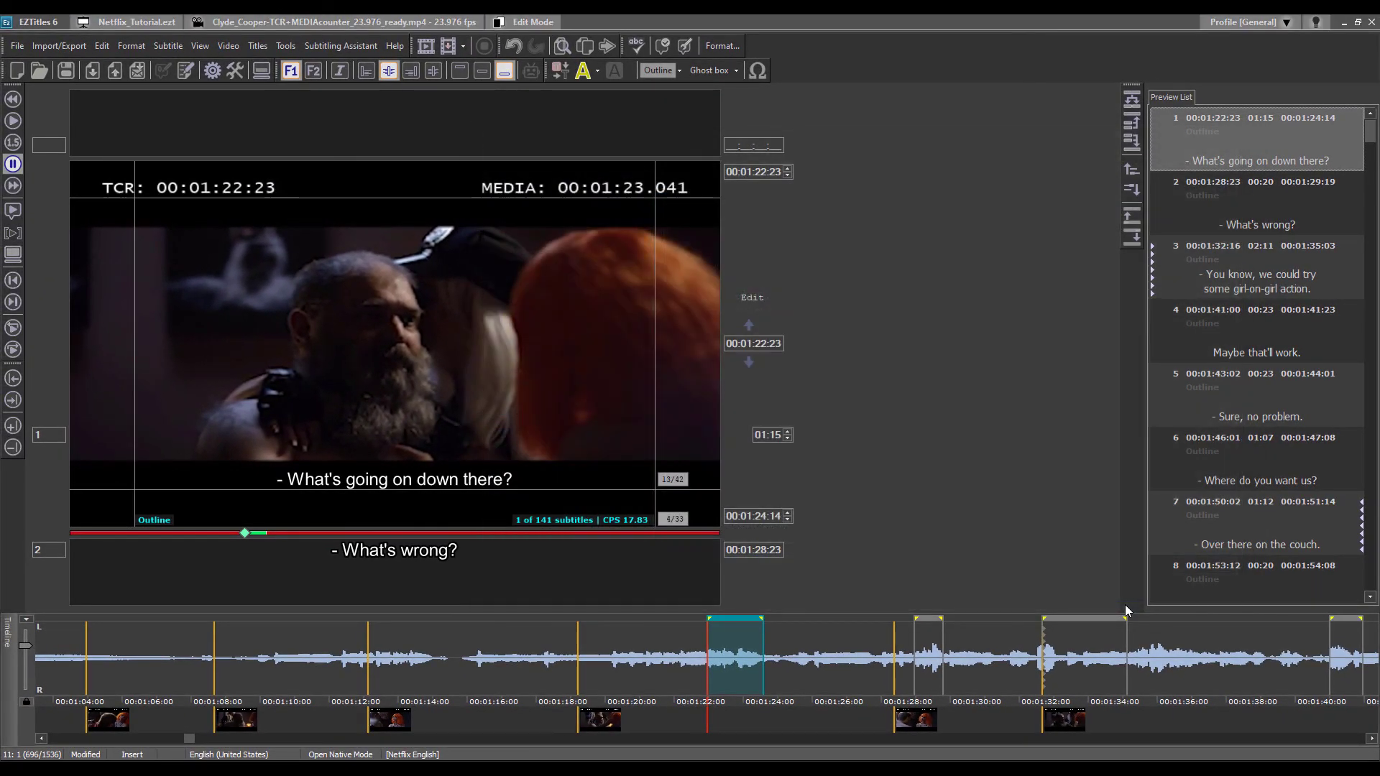